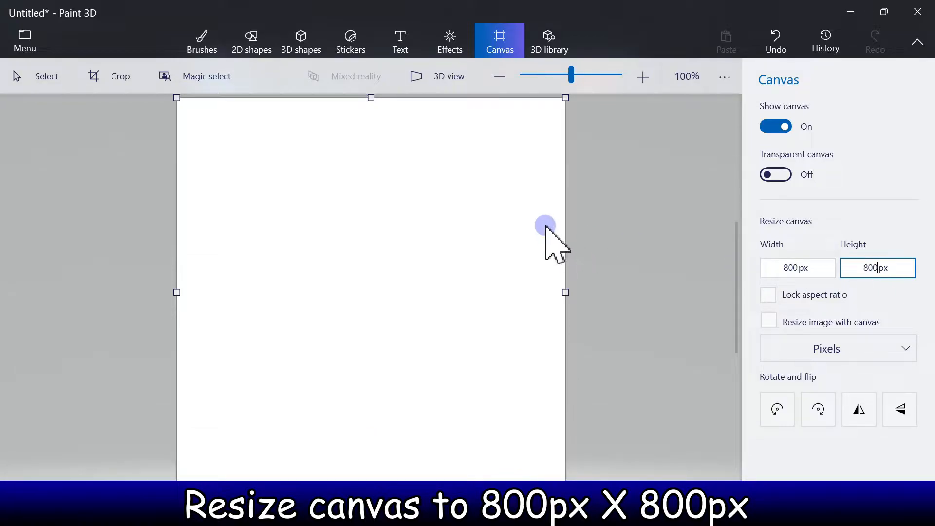
- Fill the whole canvas with the Aqua colour using the Fill tool
{"action": "left_click", "coordinate": [204, 43]}
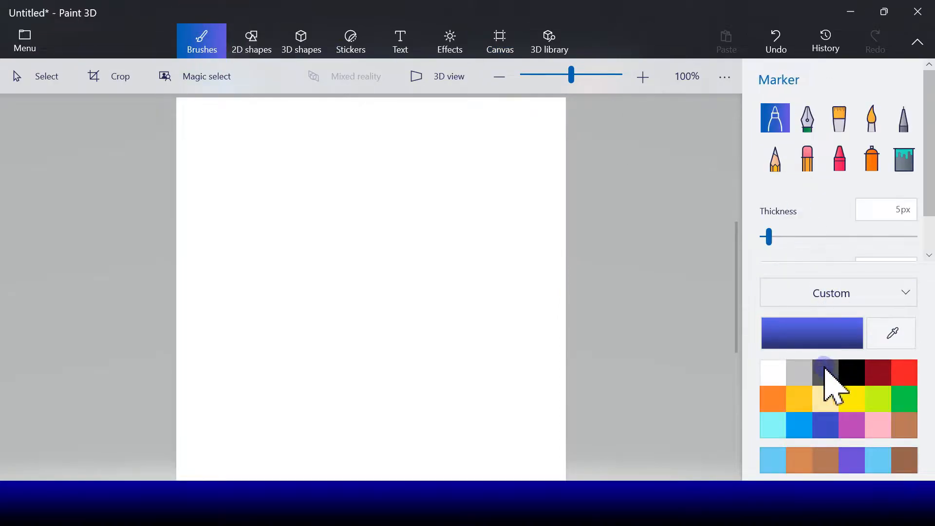
{"action": "left_click", "coordinate": [911, 160]}
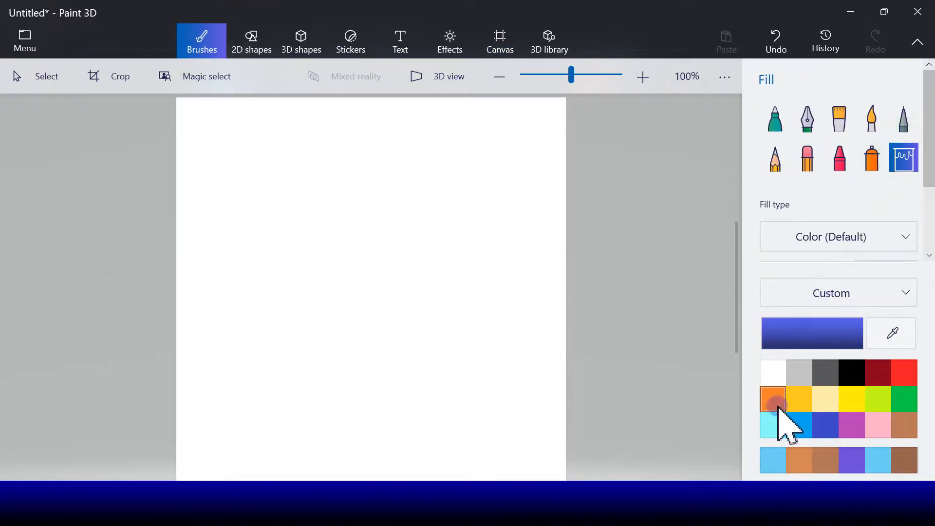
{"action": "left_click", "coordinate": [774, 424]}
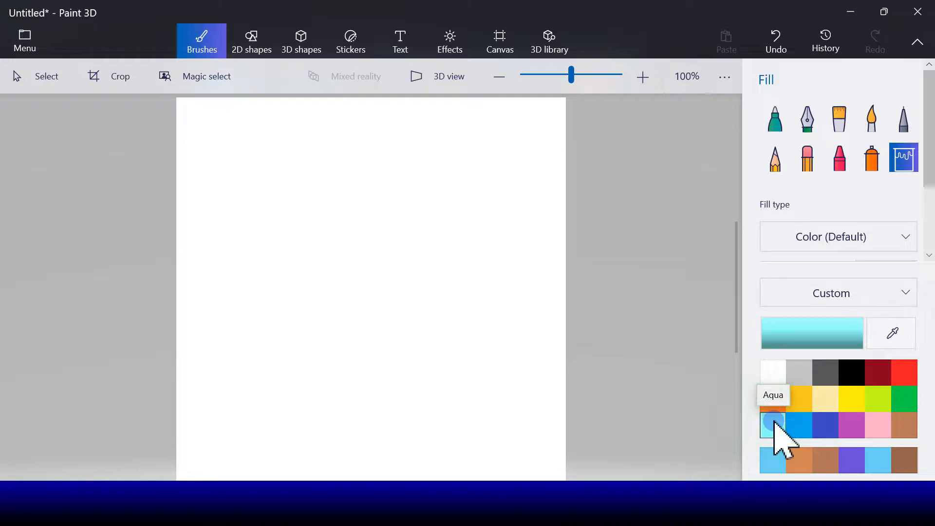
{"action": "left_click", "coordinate": [423, 335]}
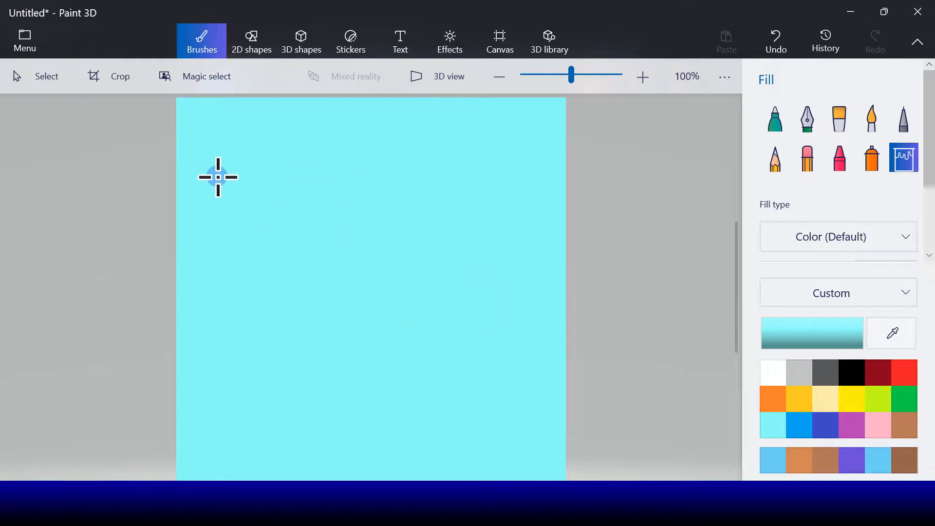
- Draw a large unfilled circle for the crystal ball, even out its proportions and centre it horizontally in the upper part of the canvas
{"action": "left_click", "coordinate": [258, 43]}
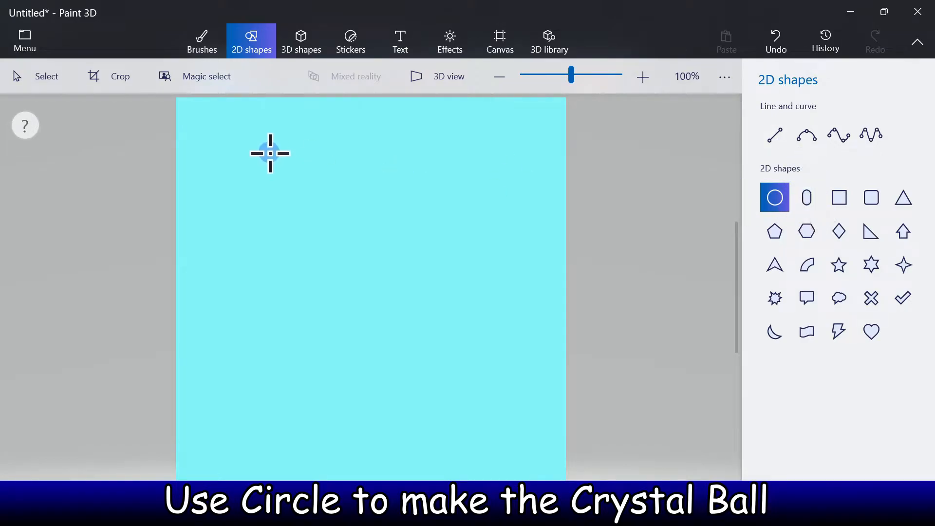
{"action": "mouse_move", "coordinate": [268, 153]}
{"action": "left_mouse_down"}
{"action": "mouse_move", "coordinate": [461, 344]}
{"action": "mouse_move", "coordinate": [530, 396]}
{"action": "left_mouse_up"}
{"action": "left_click_drag", "start_coordinate": [426, 312], "coordinate": [391, 311]}
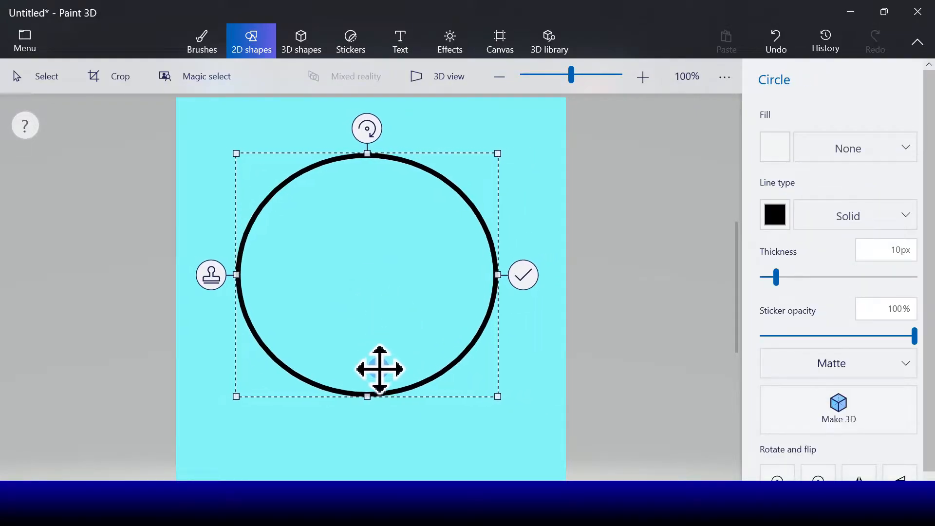
{"action": "left_click_drag", "start_coordinate": [368, 398], "coordinate": [368, 408]}
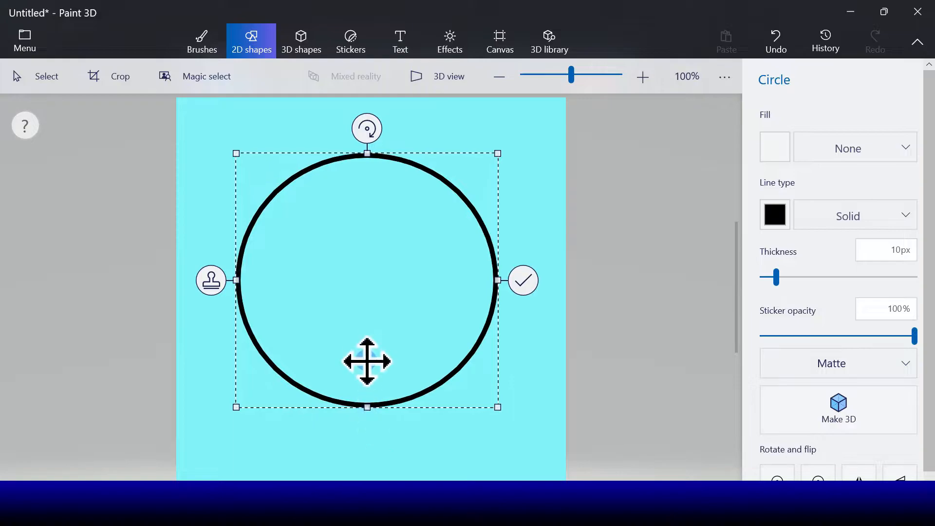
{"action": "left_click_drag", "start_coordinate": [365, 344], "coordinate": [369, 328]}
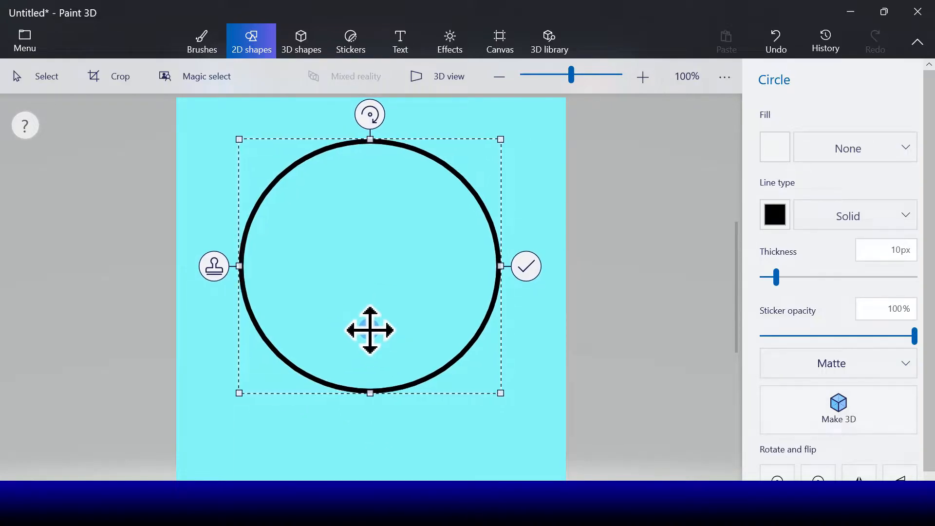
- Change the large circle's outline colour to white and place it on the canvas
{"action": "left_click", "coordinate": [776, 215]}
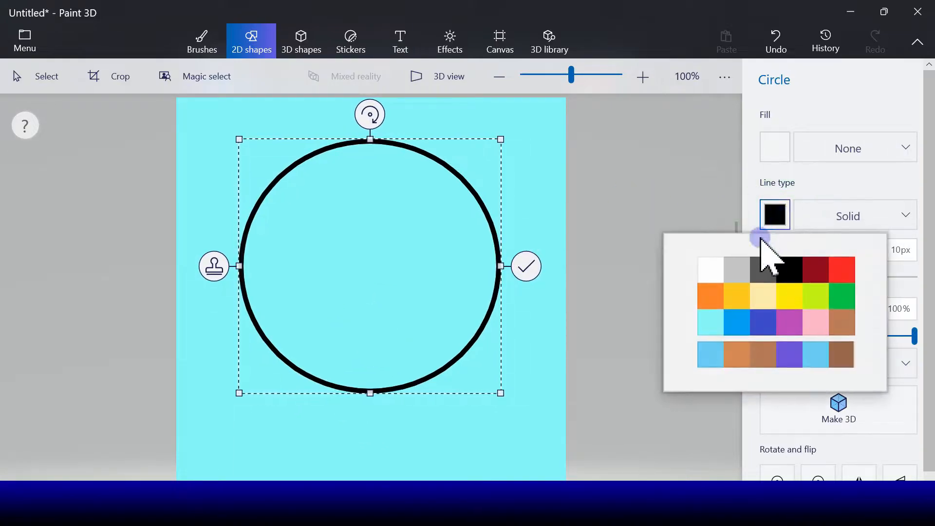
{"action": "left_click", "coordinate": [708, 276]}
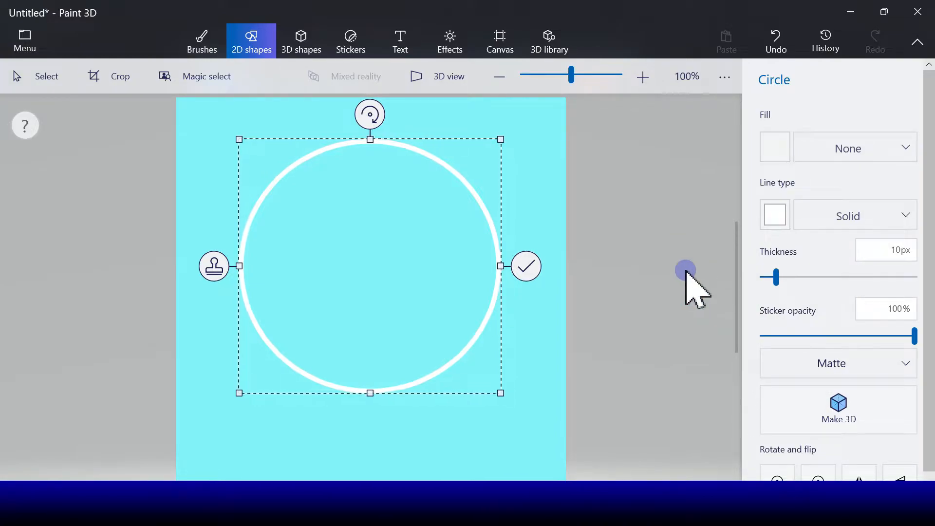
{"action": "left_click", "coordinate": [525, 266]}
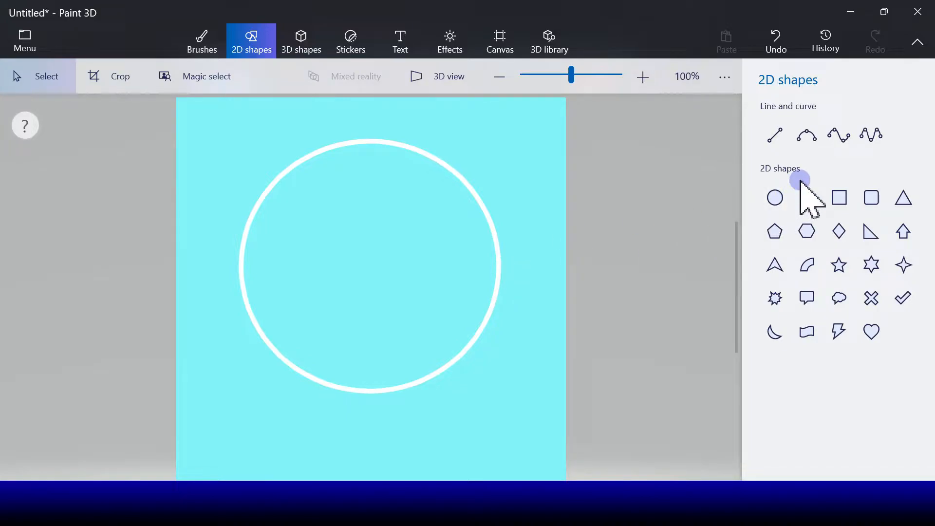
- Draw a second, slightly smaller circle and fit it concentrically inside the crystal ball outline
{"action": "left_click", "coordinate": [775, 197]}
{"action": "left_click_drag", "start_coordinate": [281, 179], "coordinate": [529, 403]}
{"action": "left_click_drag", "start_coordinate": [403, 314], "coordinate": [386, 292]}
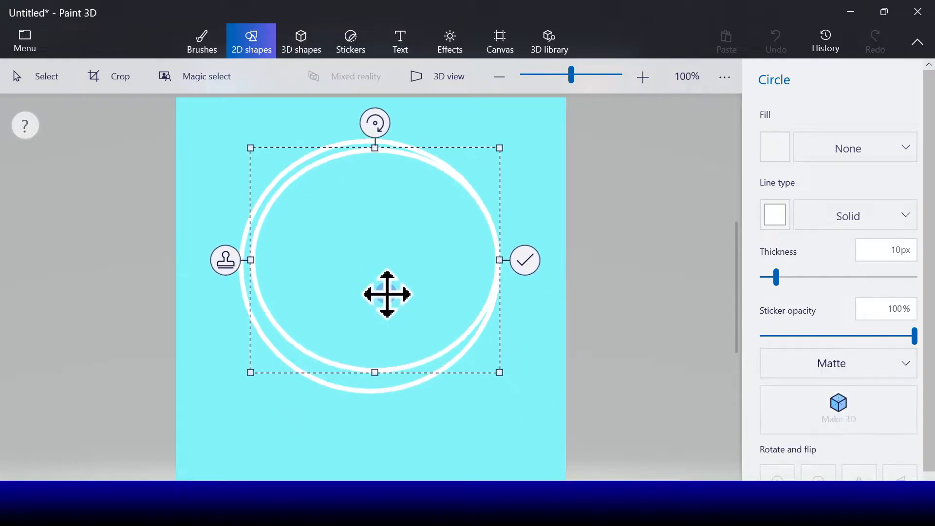
{"action": "mouse_move", "coordinate": [497, 375]}
{"action": "left_mouse_down"}
{"action": "mouse_move", "coordinate": [478, 376]}
{"action": "mouse_move", "coordinate": [490, 379]}
{"action": "left_mouse_up"}
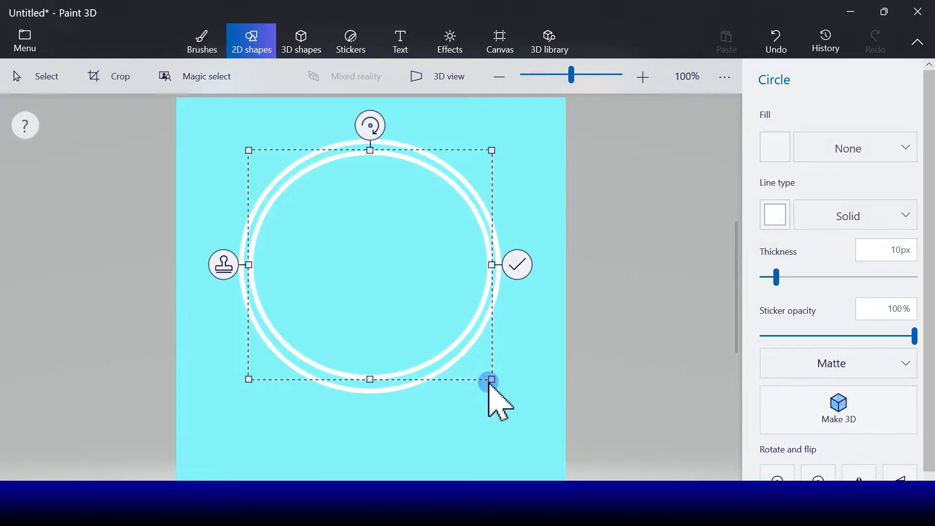
- Fill the inner circle with white, shrink it slightly and shift it toward the upper left of the ball, stamping a copy there
{"action": "left_click", "coordinate": [784, 148]}
{"action": "left_click", "coordinate": [708, 200]}
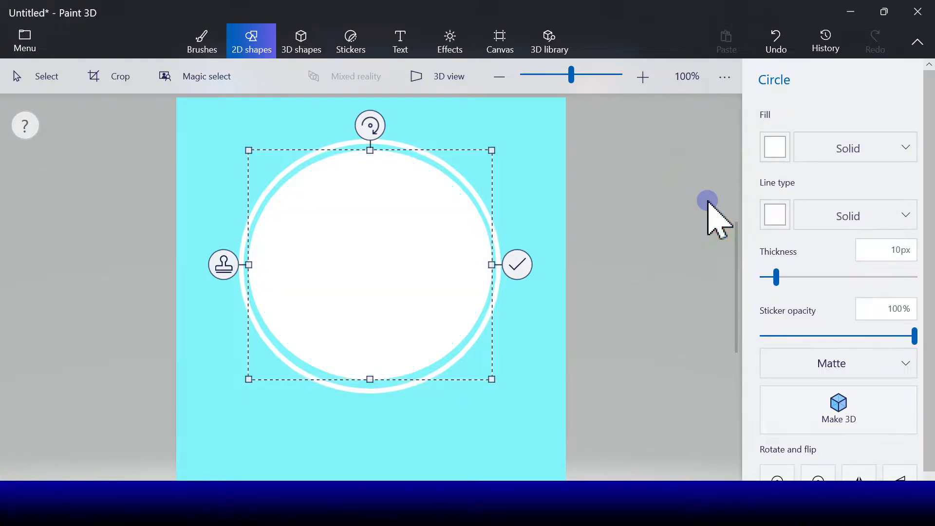
{"action": "left_click_drag", "start_coordinate": [492, 379], "coordinate": [473, 366]}
{"action": "left_click", "coordinate": [379, 292]}
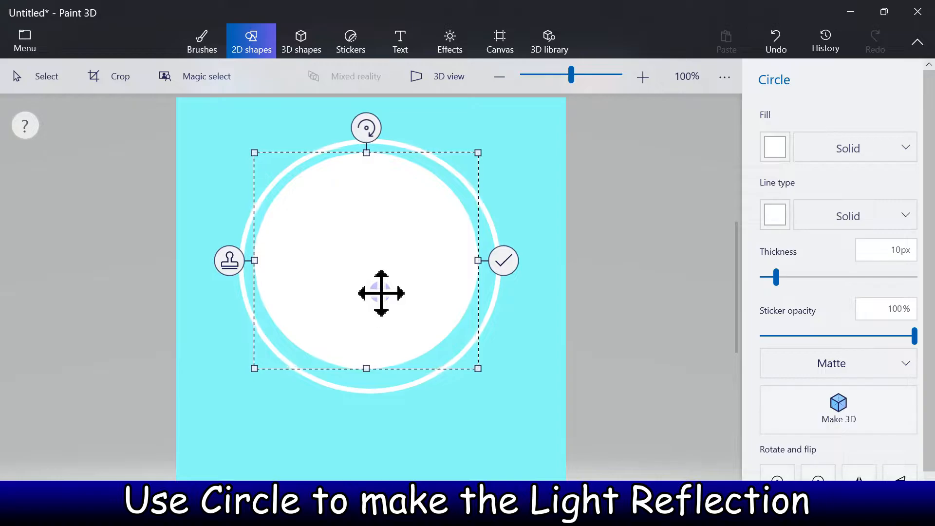
{"action": "left_click", "coordinate": [239, 258]}
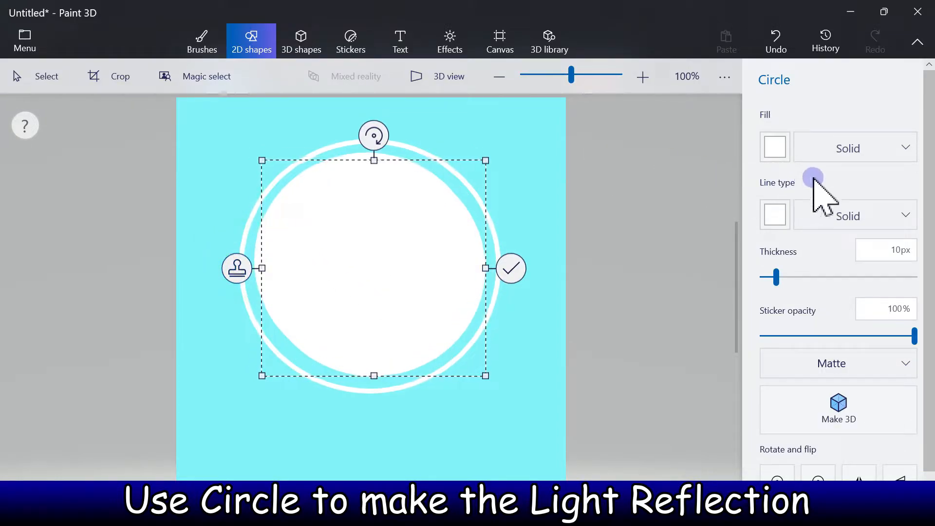
- Set both the fill and the outline of the still-selected inner circle to aqua
{"action": "left_click", "coordinate": [777, 147]}
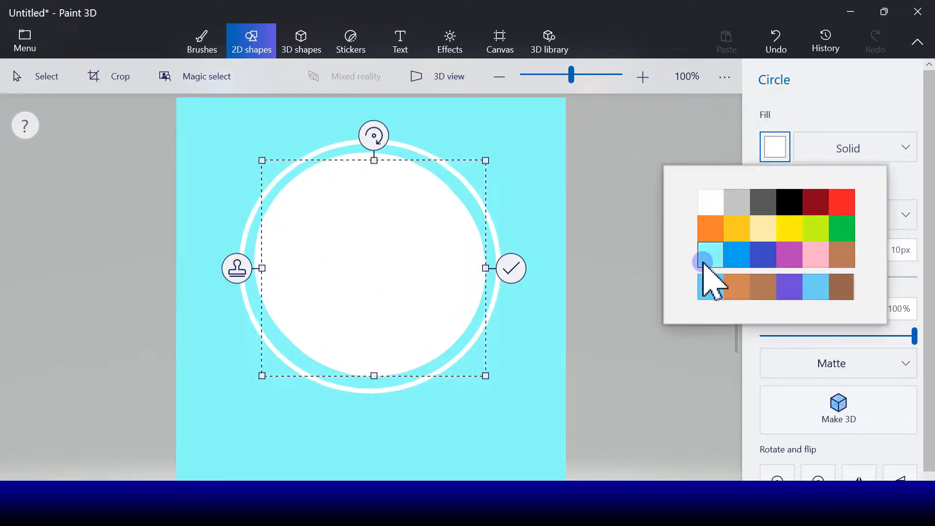
{"action": "left_click", "coordinate": [706, 257]}
{"action": "left_click", "coordinate": [774, 215]}
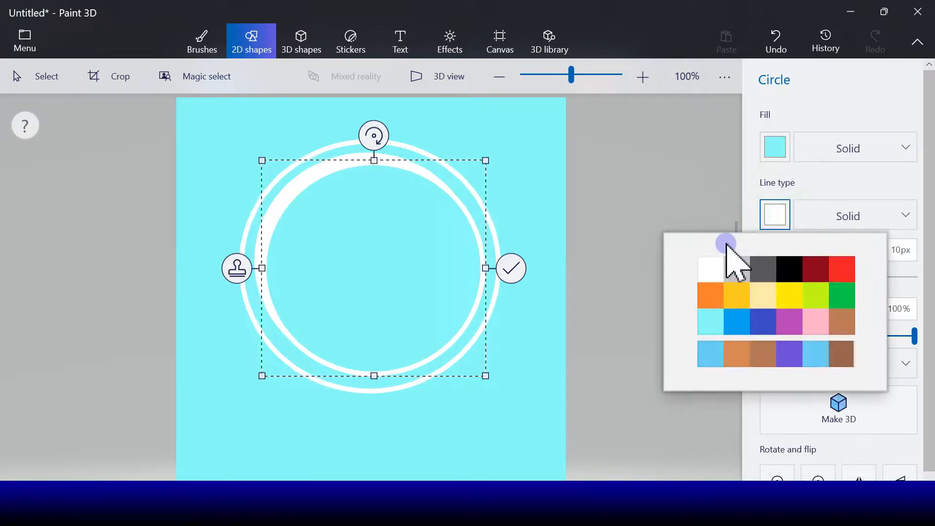
{"action": "left_click", "coordinate": [710, 319]}
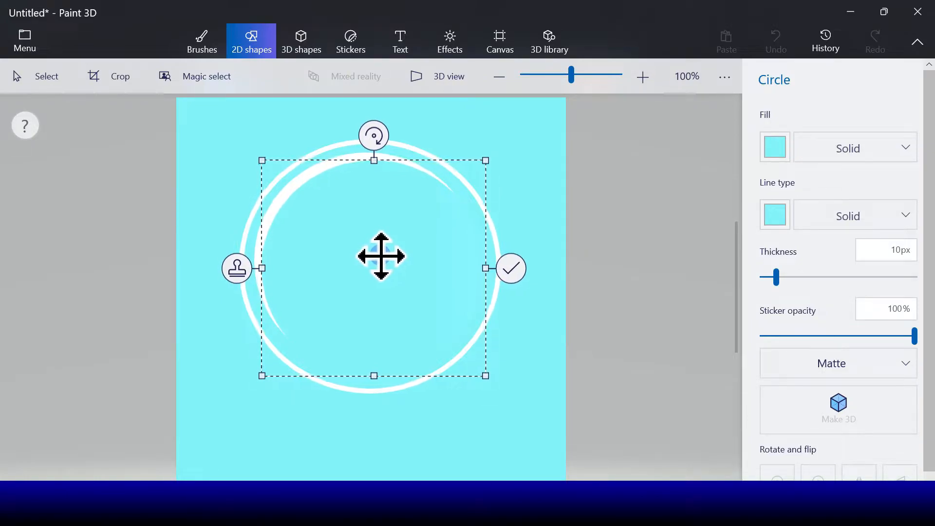
- Try to shift and enlarge the aqua circle to leave a light-reflection crescent, and undo its placement
{"action": "left_click_drag", "start_coordinate": [382, 257], "coordinate": [383, 257]}
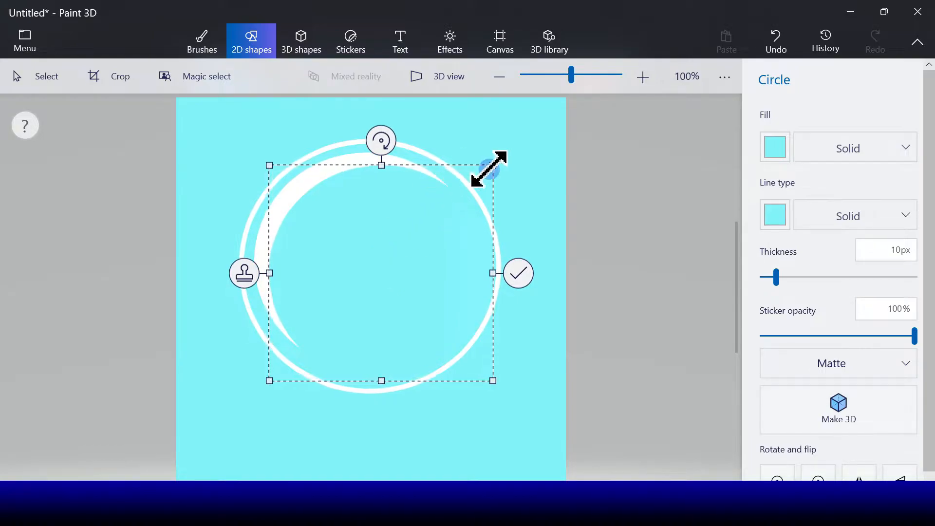
{"action": "left_click_drag", "start_coordinate": [490, 168], "coordinate": [501, 158]}
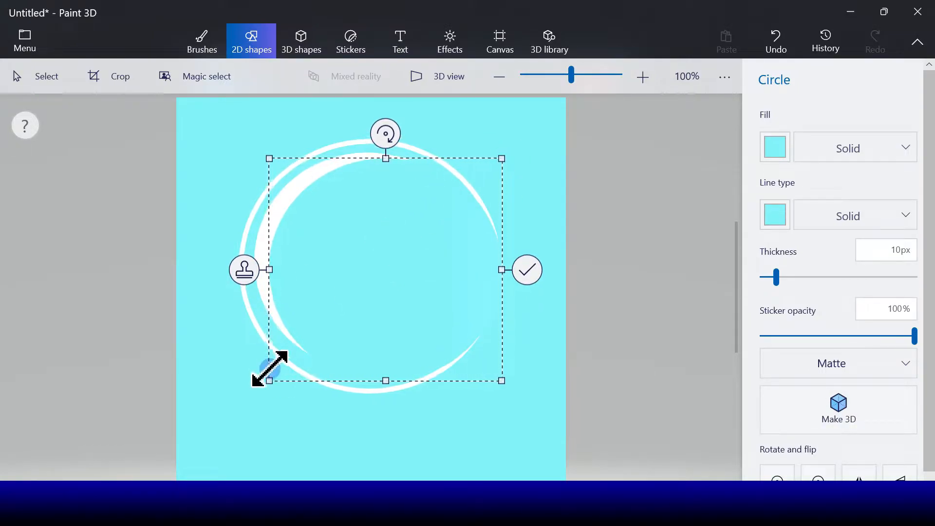
{"action": "left_click_drag", "start_coordinate": [269, 380], "coordinate": [261, 390]}
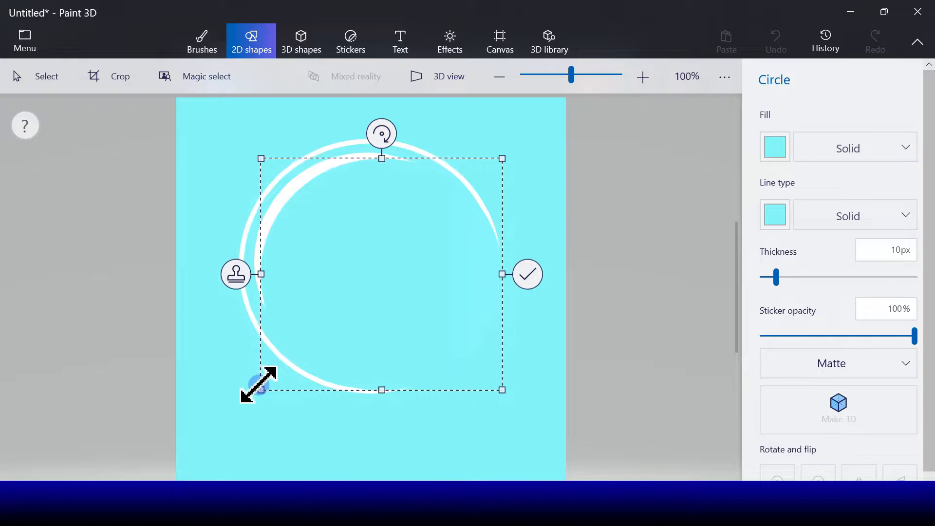
{"action": "left_click_drag", "start_coordinate": [337, 322], "coordinate": [341, 322]}
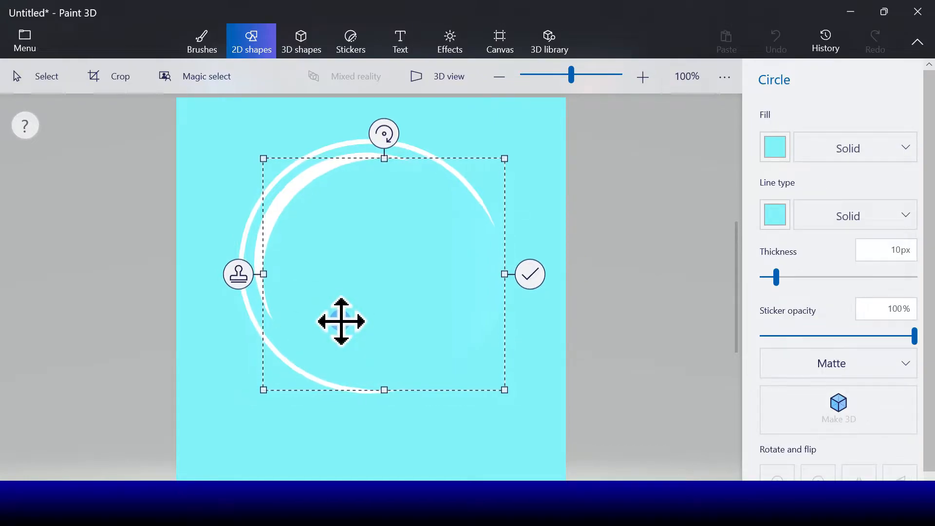
{"action": "left_click", "coordinate": [533, 286]}
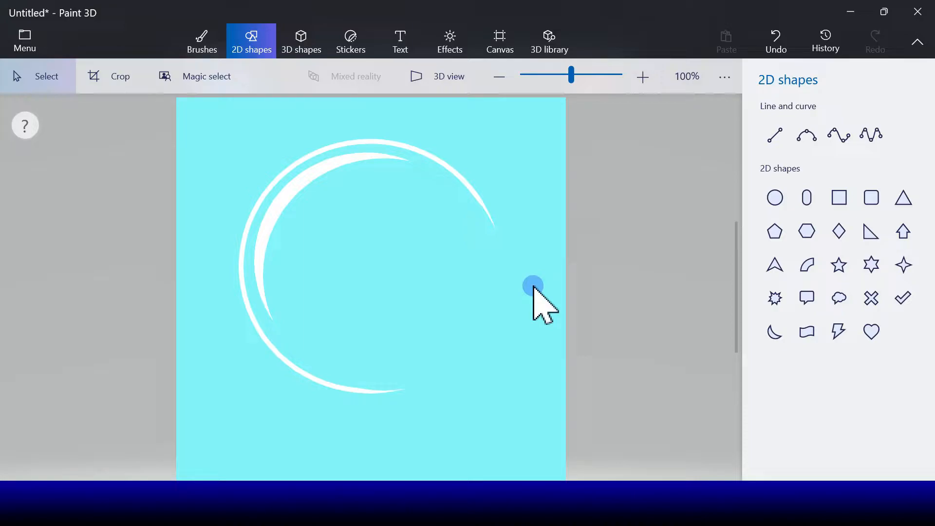
{"action": "left_click", "coordinate": [778, 44]}
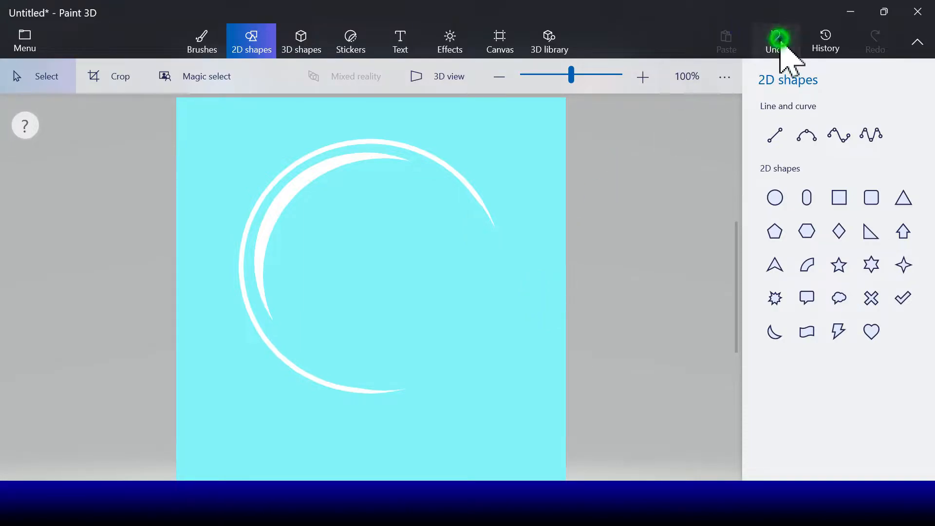
- Draw a new aqua circle over the white disc, sized inside the ball outline so only a thin upper-left crescent remains, and place it
{"action": "left_click", "coordinate": [776, 202]}
{"action": "left_click_drag", "start_coordinate": [282, 203], "coordinate": [469, 374]}
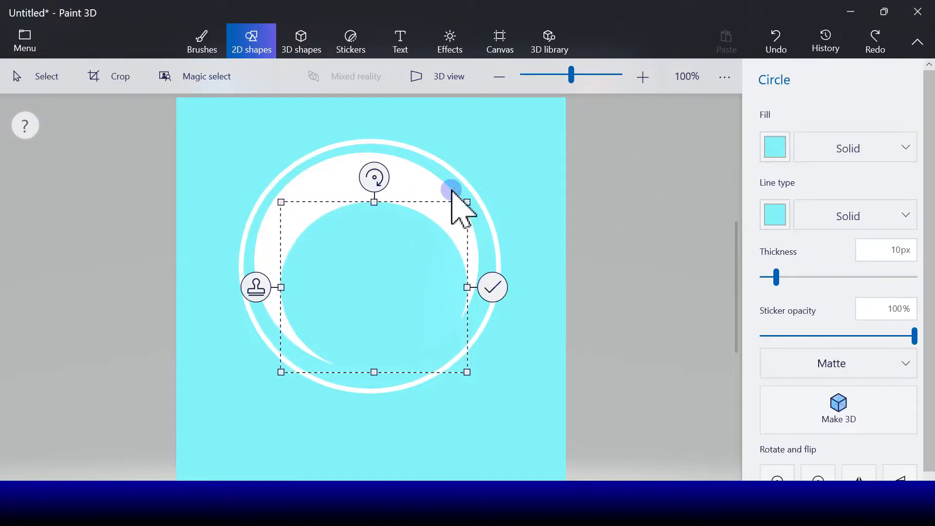
{"action": "left_click_drag", "start_coordinate": [374, 202], "coordinate": [364, 165]}
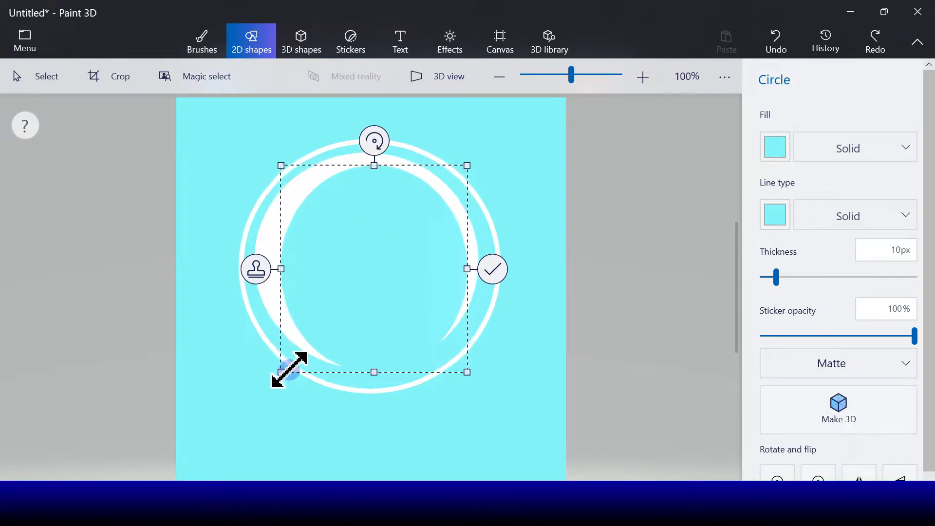
{"action": "left_click_drag", "start_coordinate": [272, 378], "coordinate": [269, 377]}
{"action": "left_click_drag", "start_coordinate": [469, 164], "coordinate": [487, 153]}
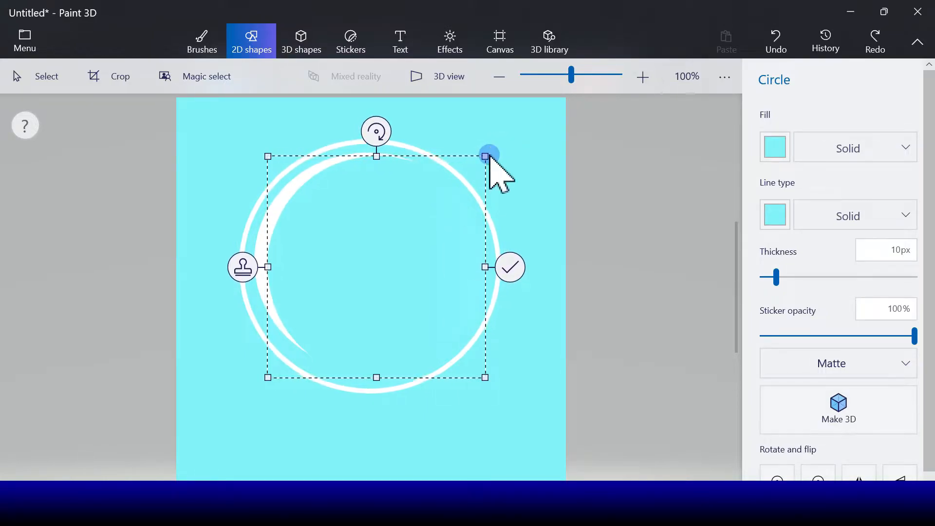
{"action": "left_click_drag", "start_coordinate": [313, 267], "coordinate": [309, 269]}
{"action": "left_click_drag", "start_coordinate": [482, 159], "coordinate": [488, 160]}
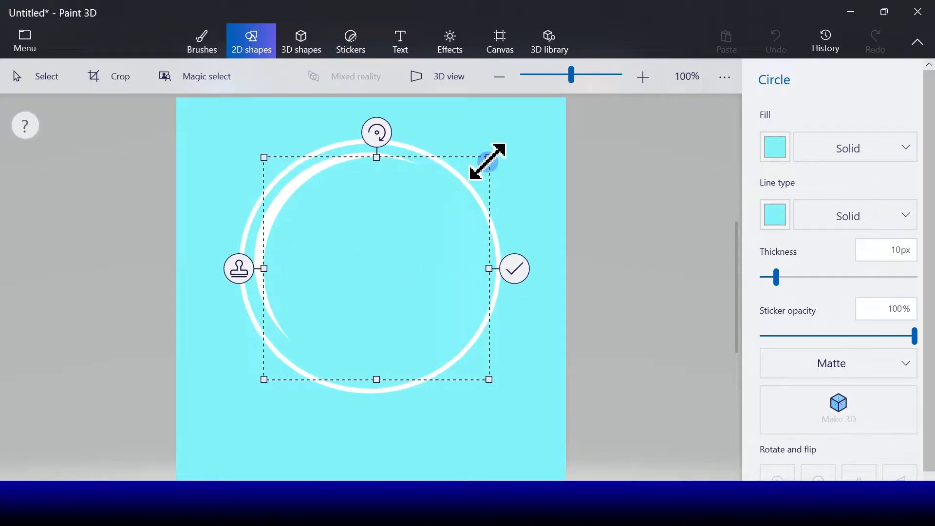
{"action": "left_click", "coordinate": [514, 268]}
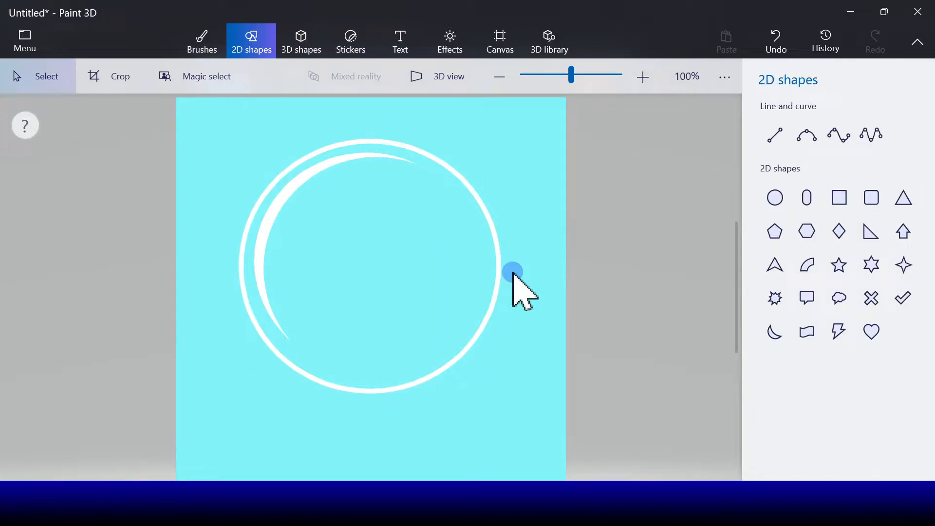
- Draw a 4-point curve across the lower part of the ball, spanning the outline from side to side, and color it gold
{"action": "left_click", "coordinate": [806, 134]}
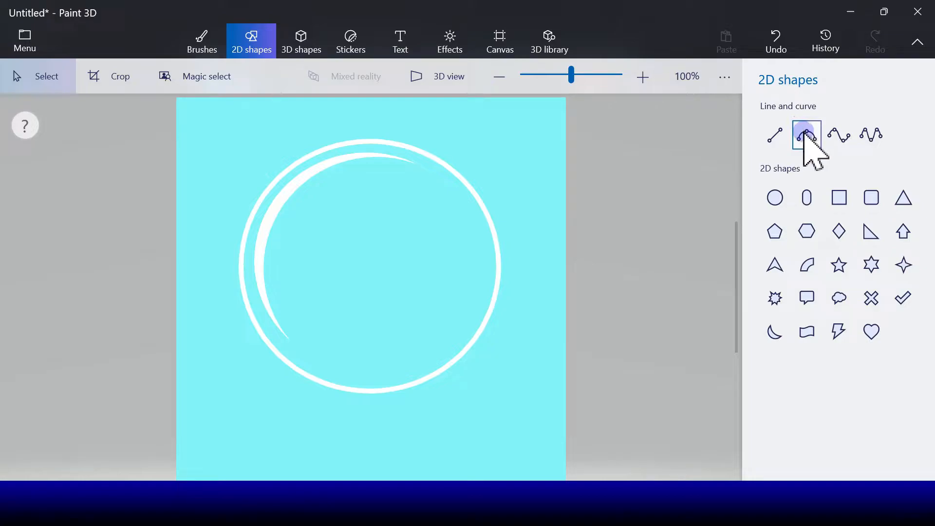
{"action": "left_click", "coordinate": [834, 140]}
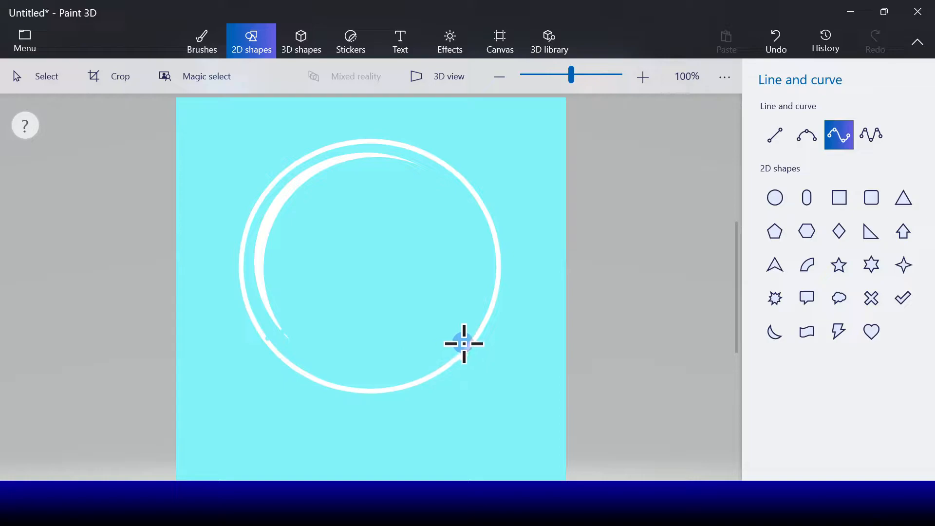
{"action": "left_click_drag", "start_coordinate": [468, 337], "coordinate": [468, 337]}
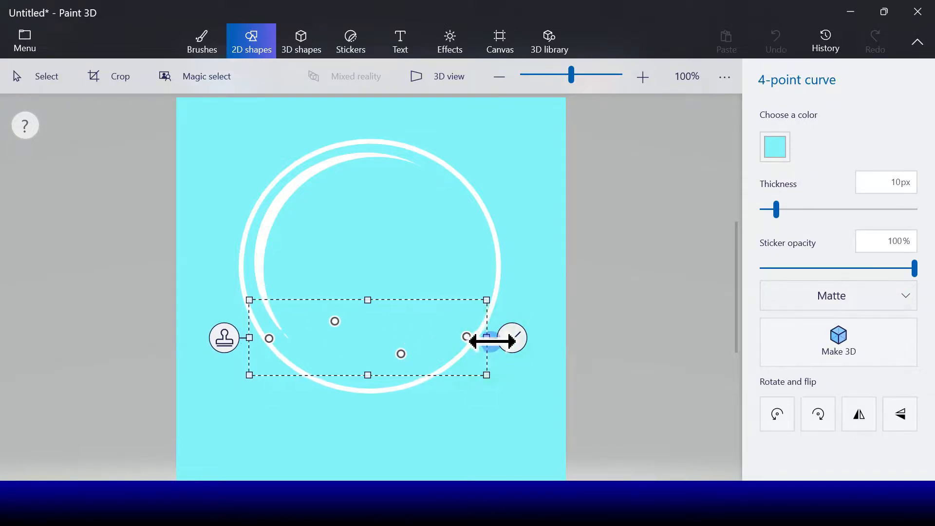
{"action": "left_click_drag", "start_coordinate": [492, 341], "coordinate": [492, 342]}
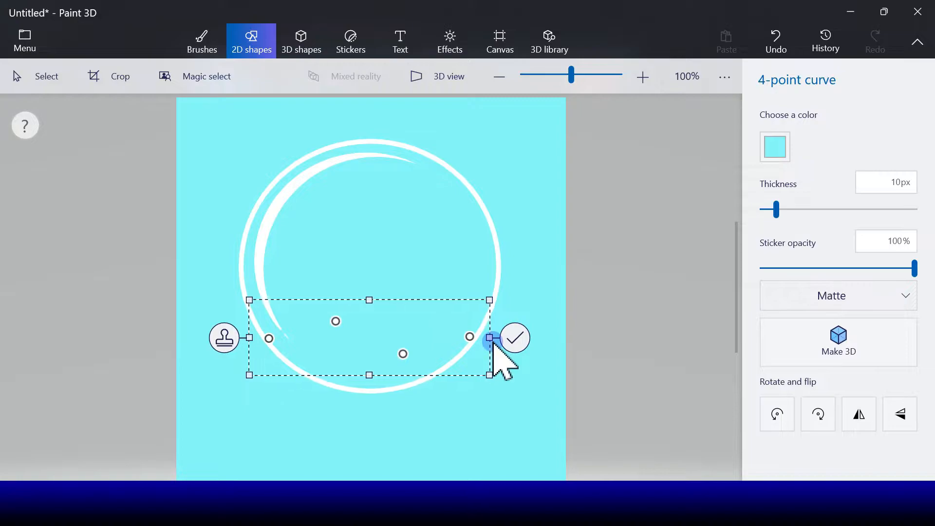
{"action": "left_click", "coordinate": [776, 149]}
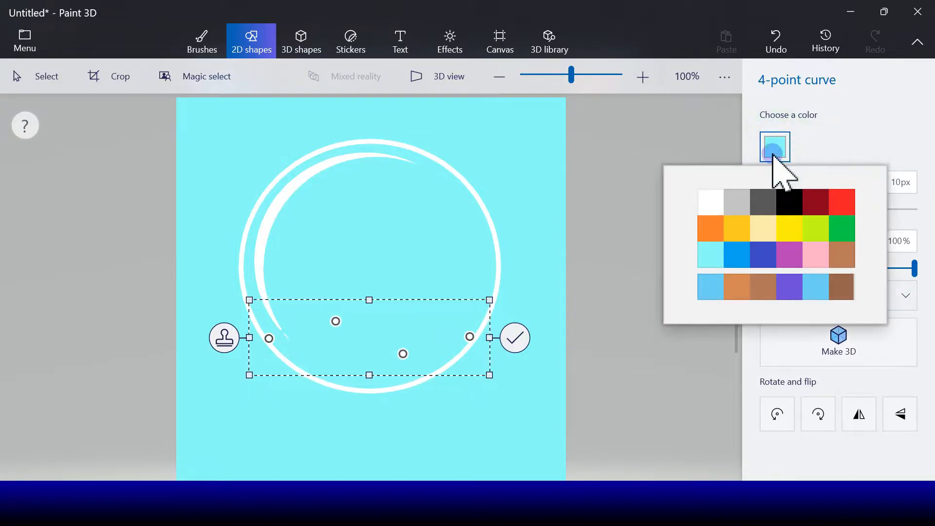
{"action": "left_click", "coordinate": [737, 227]}
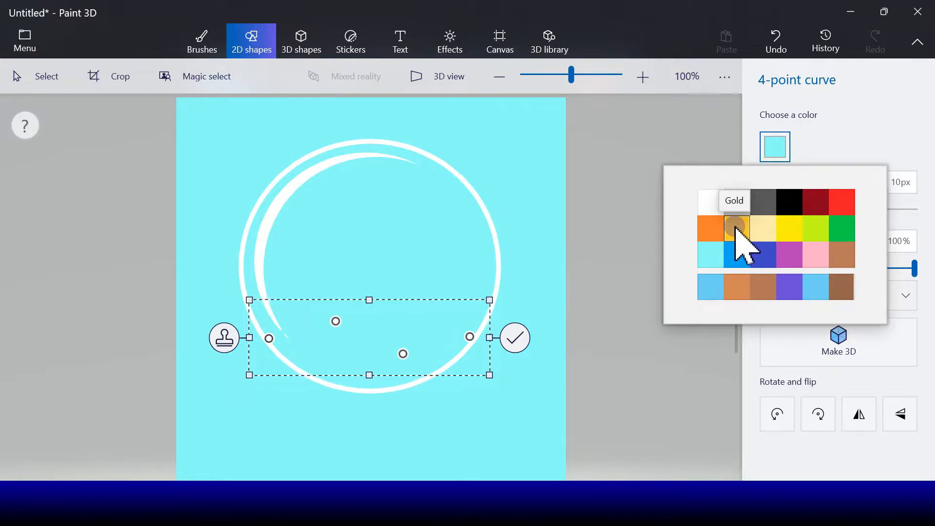
{"action": "left_click", "coordinate": [736, 227]}
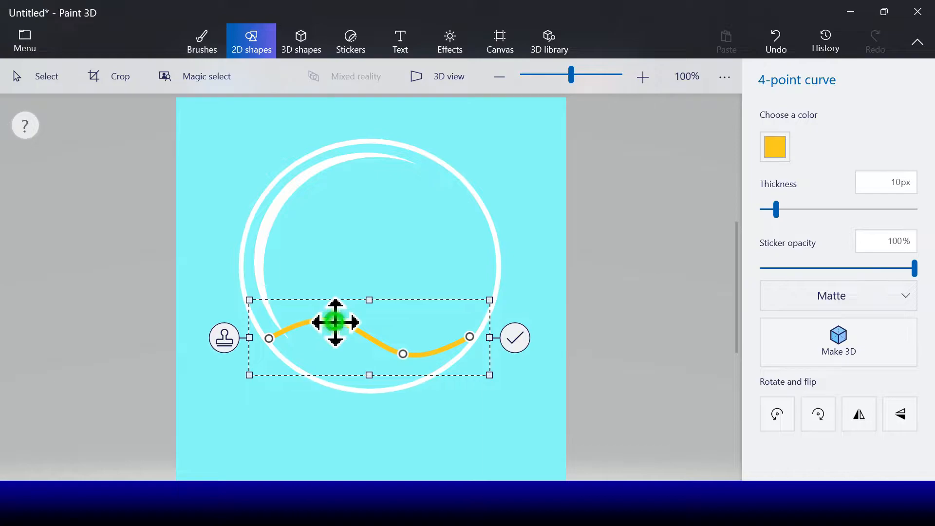
- Bend the gold curve into a smooth downward bow with its ends on the ball outline, and place it
{"action": "left_click_drag", "start_coordinate": [335, 340], "coordinate": [329, 351]}
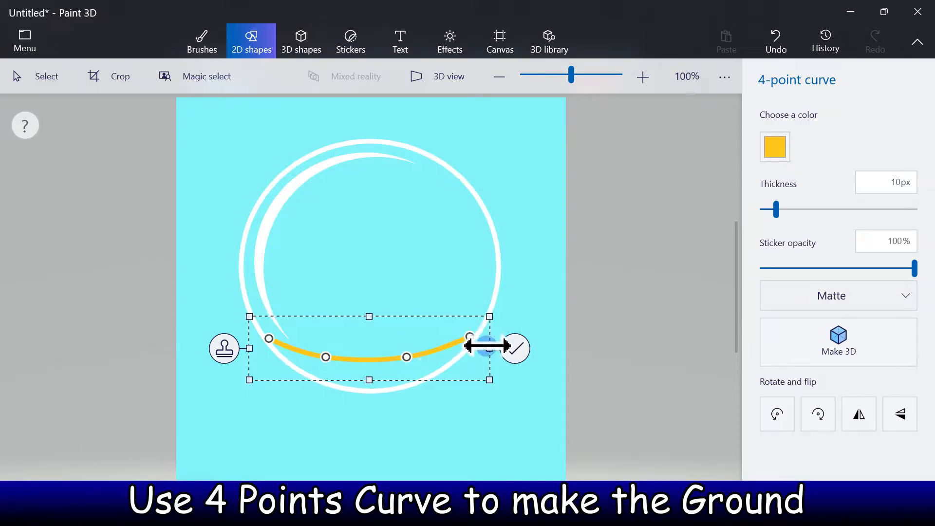
{"action": "left_click_drag", "start_coordinate": [489, 348], "coordinate": [491, 349]}
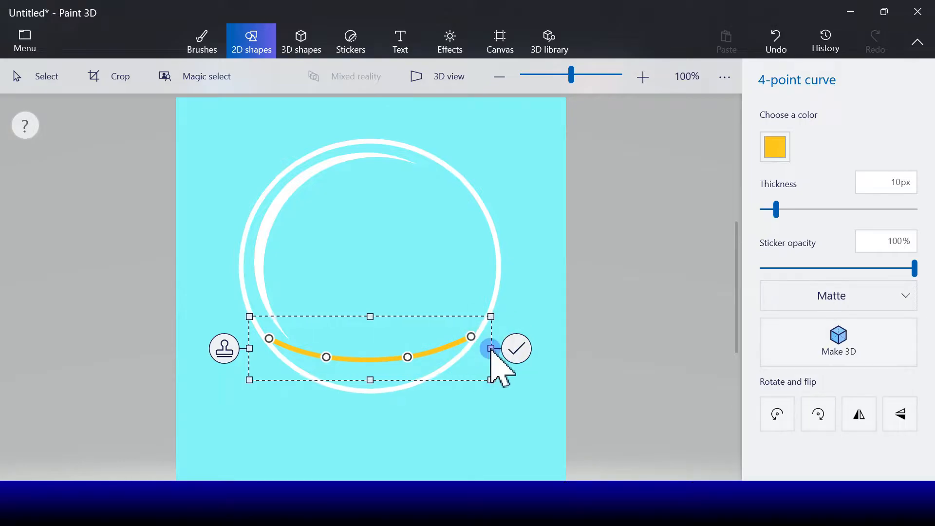
{"action": "left_click_drag", "start_coordinate": [472, 339], "coordinate": [458, 337]}
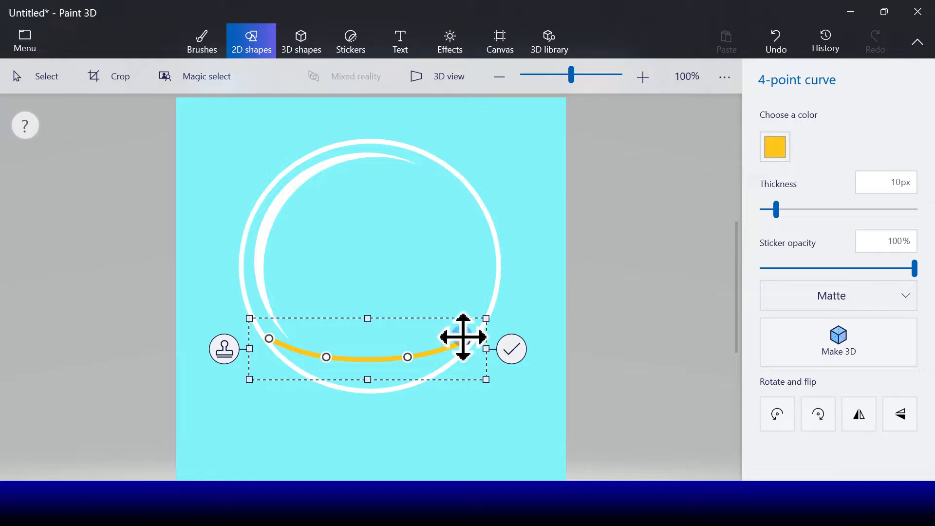
{"action": "left_click", "coordinate": [511, 349]}
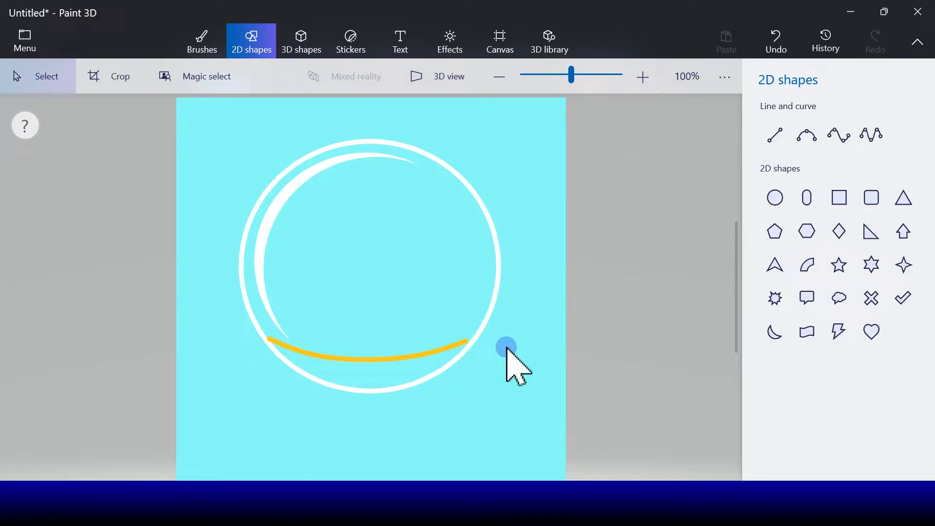
- Draw a second 4-point curve between the ends of the gold arc and bend it into a gentle upward bow
{"action": "left_click", "coordinate": [803, 137]}
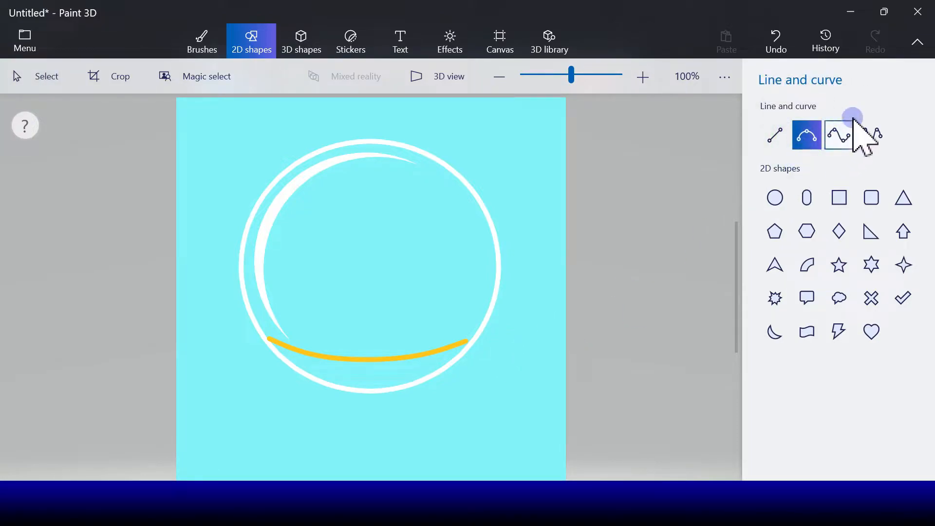
{"action": "left_click", "coordinate": [842, 135]}
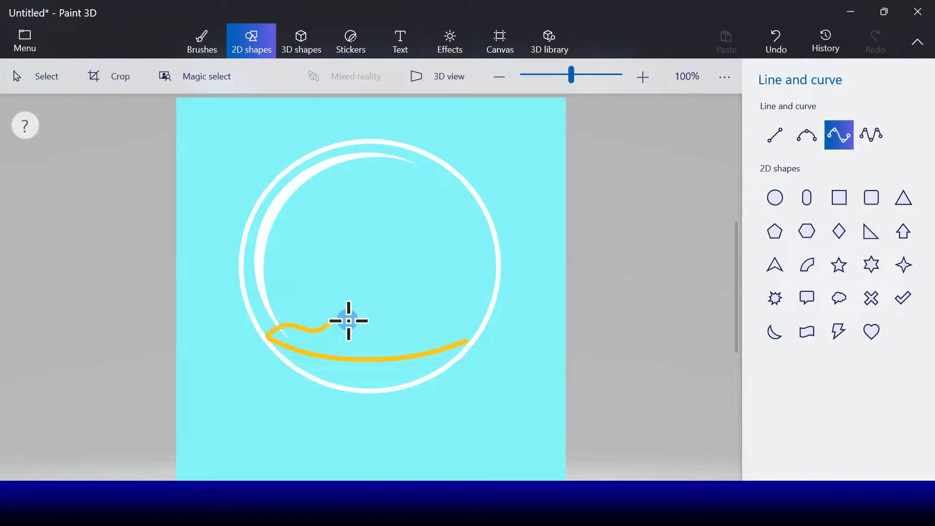
{"action": "left_click", "coordinate": [471, 339]}
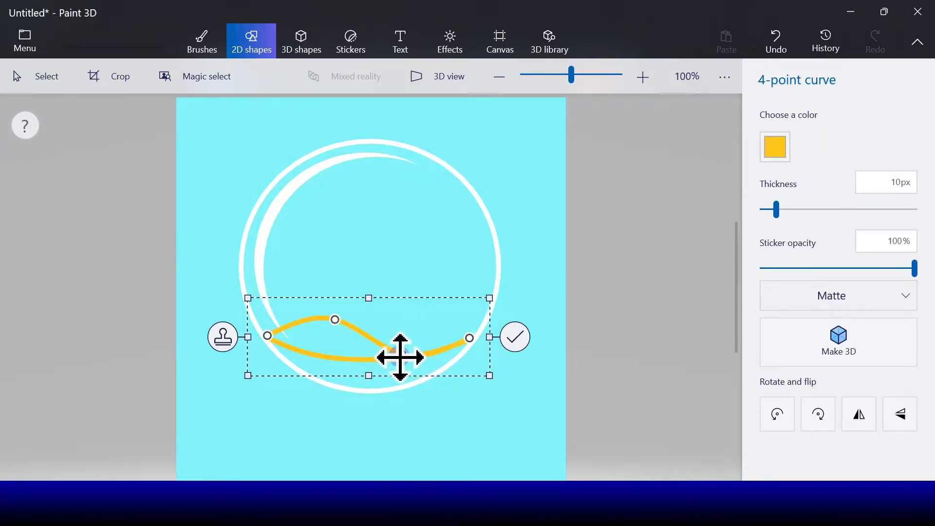
{"action": "left_click_drag", "start_coordinate": [413, 339], "coordinate": [414, 318]}
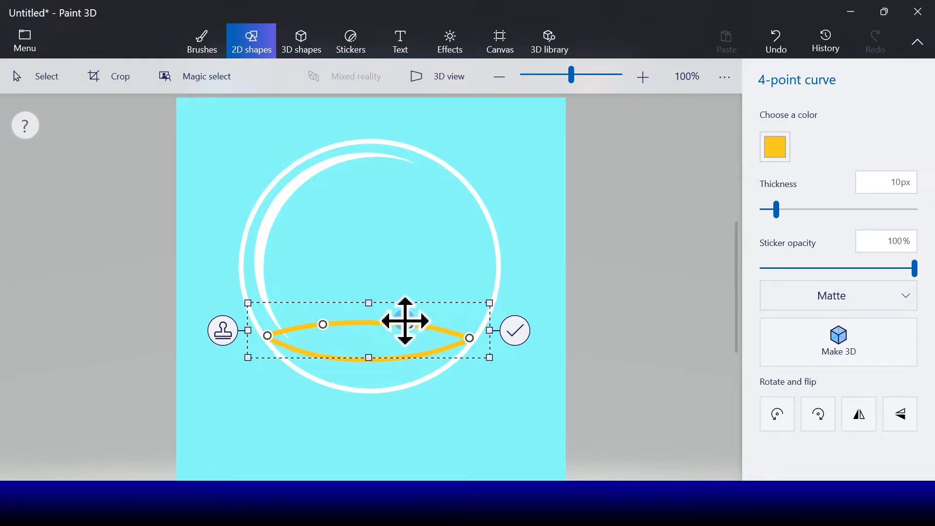
- Color the upper ground curve light yellow and place it
{"action": "left_click", "coordinate": [774, 147]}
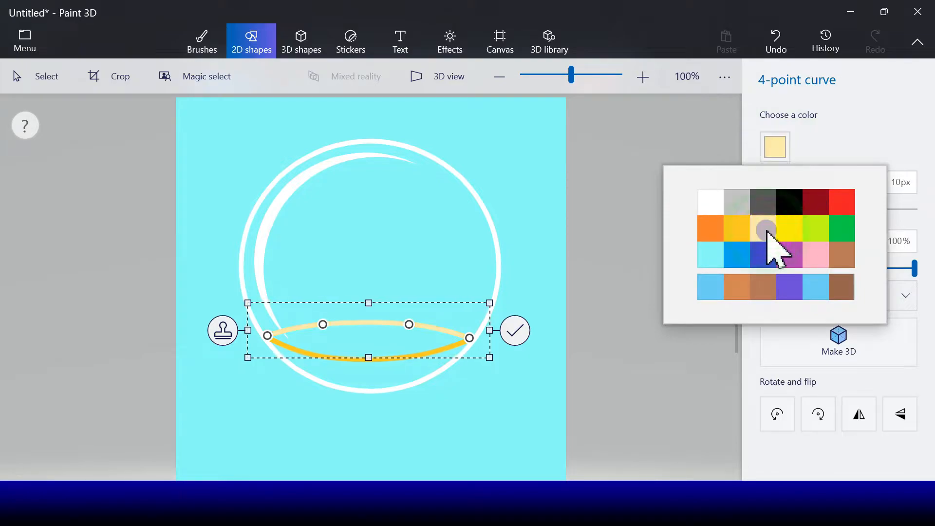
{"action": "left_click", "coordinate": [766, 228]}
{"action": "left_click", "coordinate": [515, 332]}
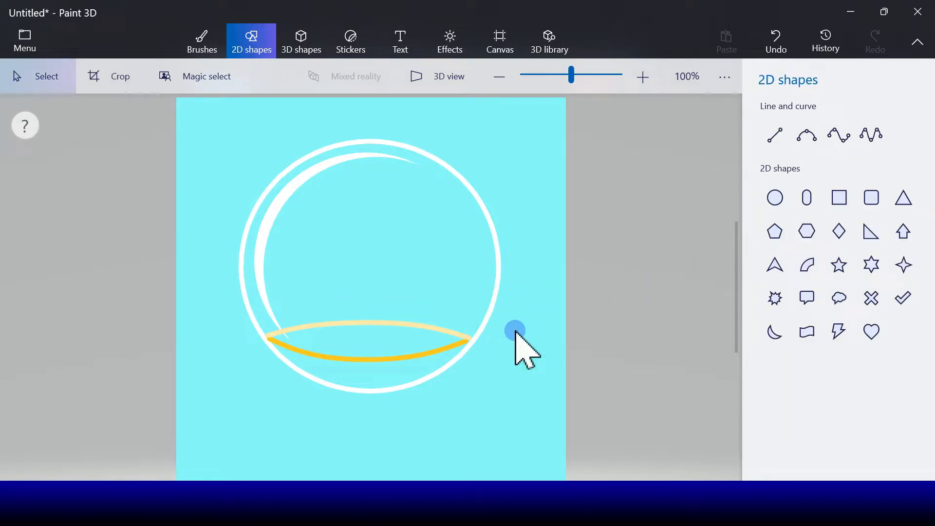
- Fill the area below the lower curve with gold and the area between the two curves with light yellow
{"action": "left_click", "coordinate": [197, 39]}
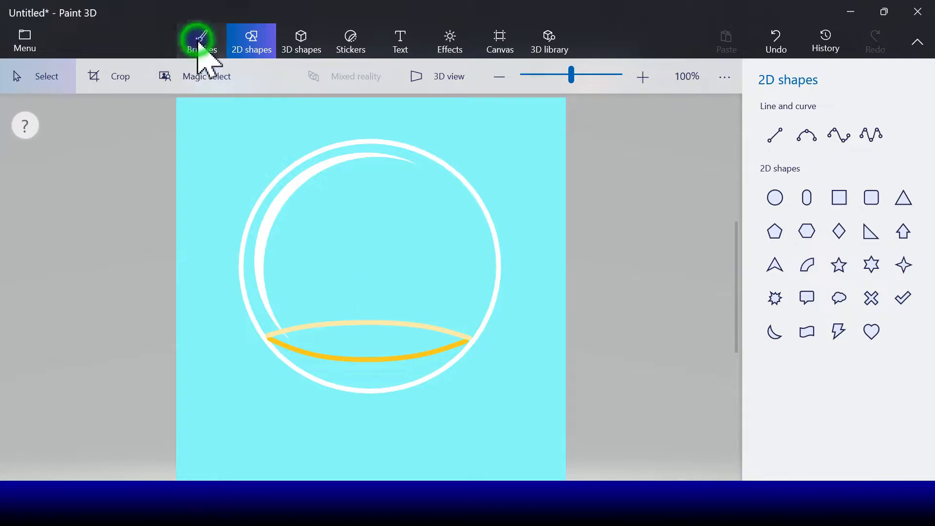
{"action": "left_click", "coordinate": [791, 399]}
{"action": "left_click", "coordinate": [411, 364]}
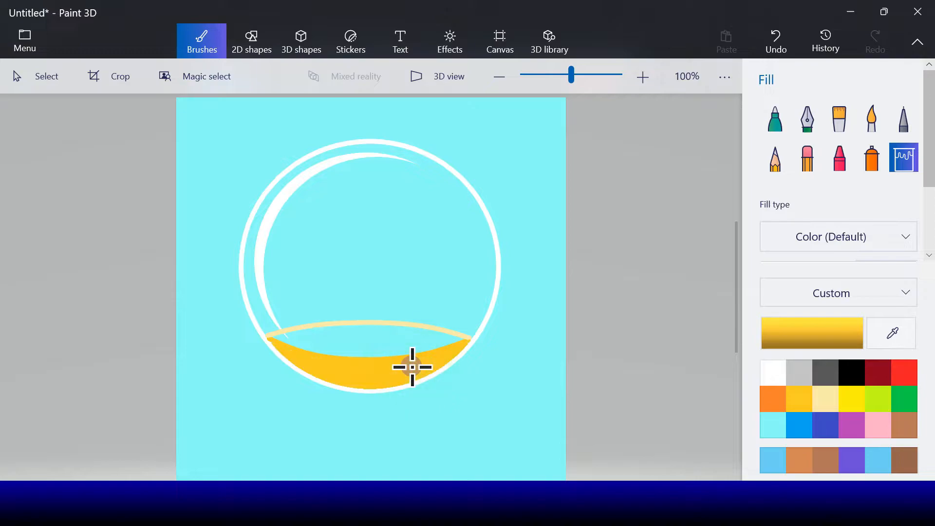
{"action": "left_click", "coordinate": [825, 402]}
{"action": "left_click", "coordinate": [340, 342]}
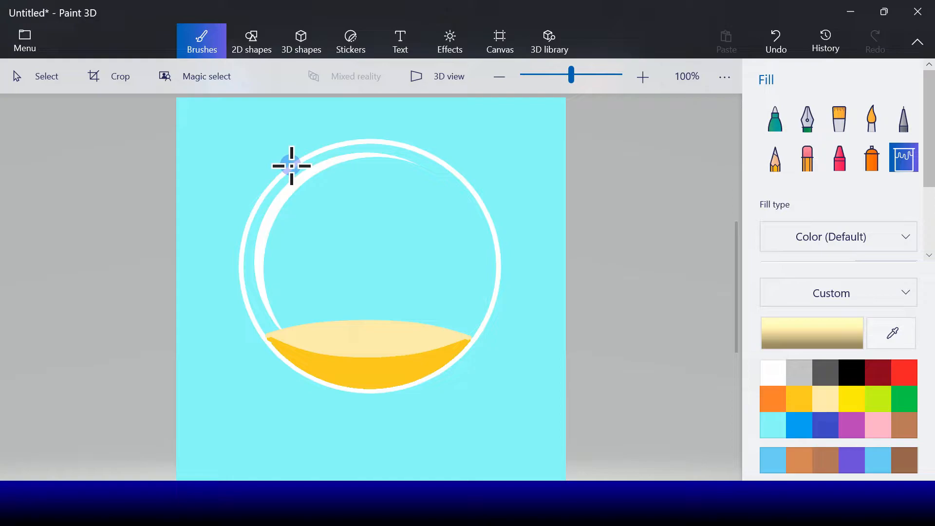
- Draw a narrow upright capsule as the tree trunk, standing on the middle of the light yellow ground
{"action": "left_click", "coordinate": [254, 42]}
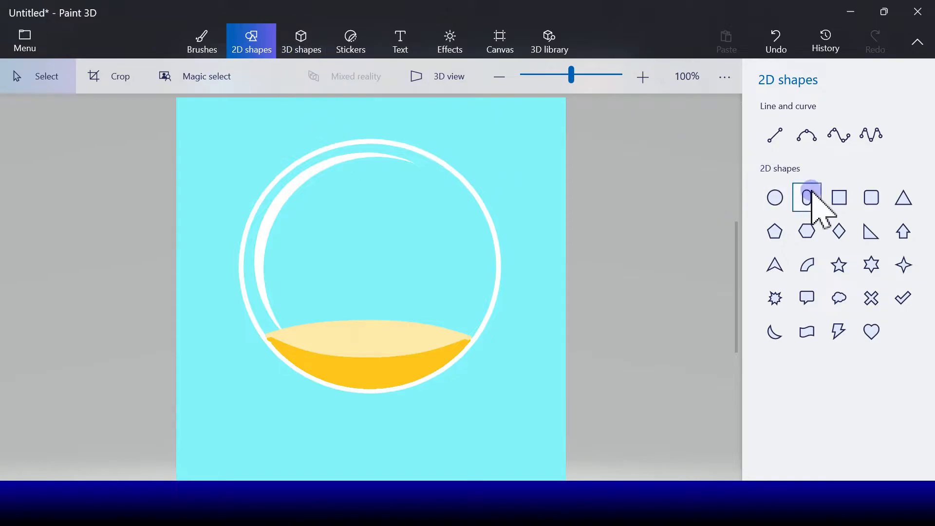
{"action": "left_click", "coordinate": [838, 199]}
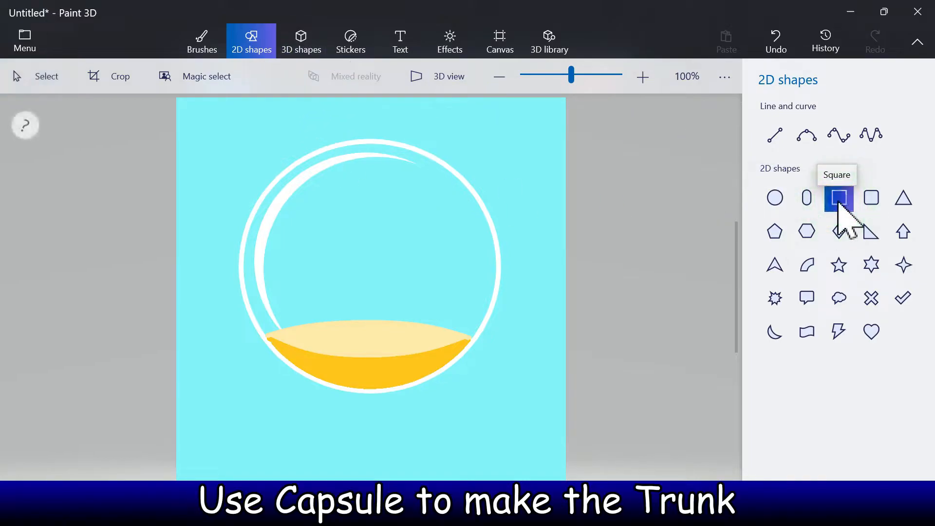
{"action": "left_click", "coordinate": [868, 201]}
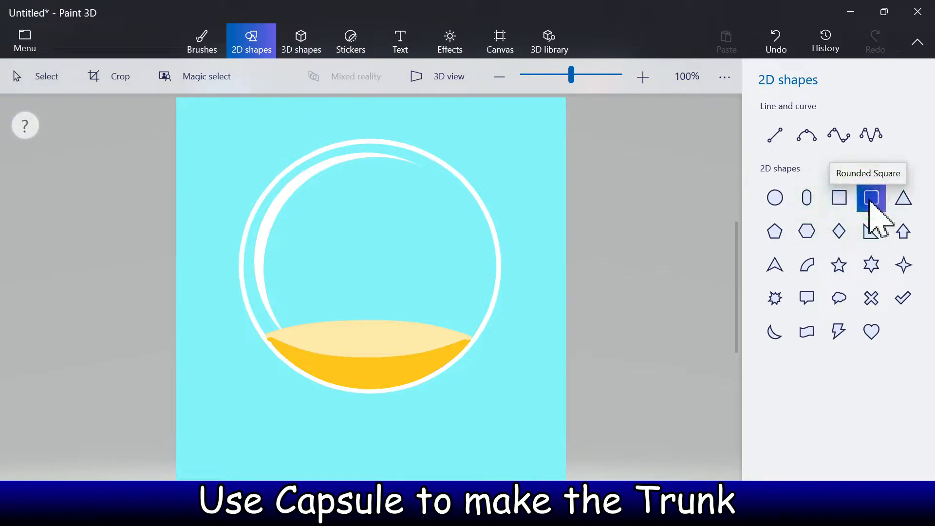
{"action": "left_click", "coordinate": [806, 197]}
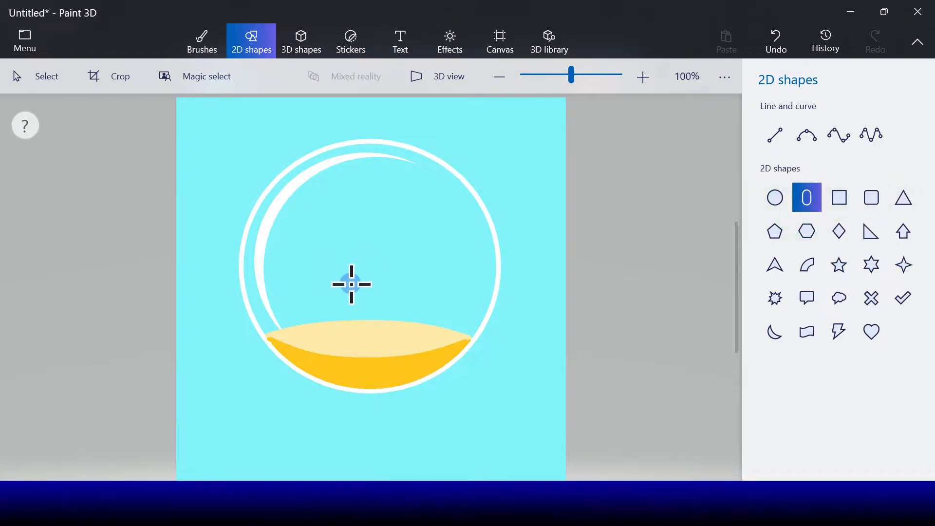
{"action": "left_click_drag", "start_coordinate": [351, 284], "coordinate": [355, 288]}
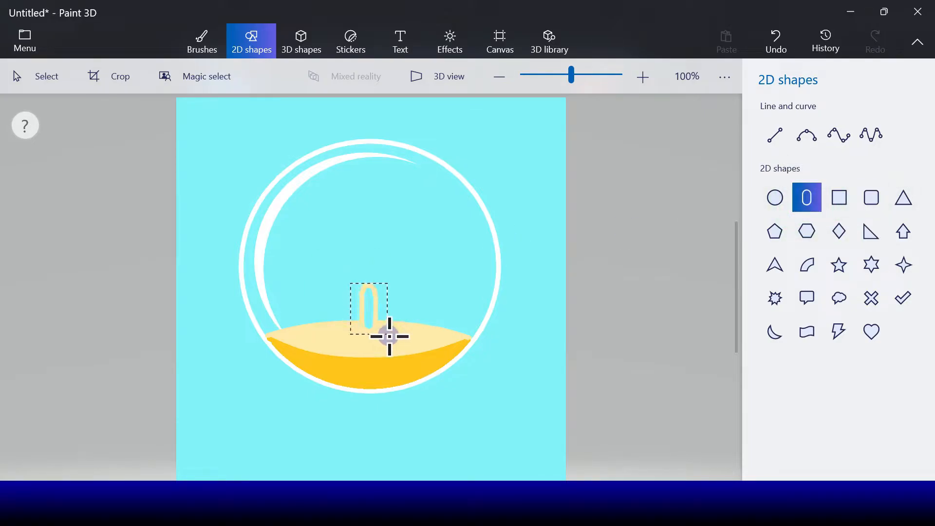
{"action": "left_click_drag", "start_coordinate": [392, 336], "coordinate": [394, 335]}
- Set the trunk capsule's outline and fill to brown, shift it slightly left and down, and place it
{"action": "left_click", "coordinate": [775, 217]}
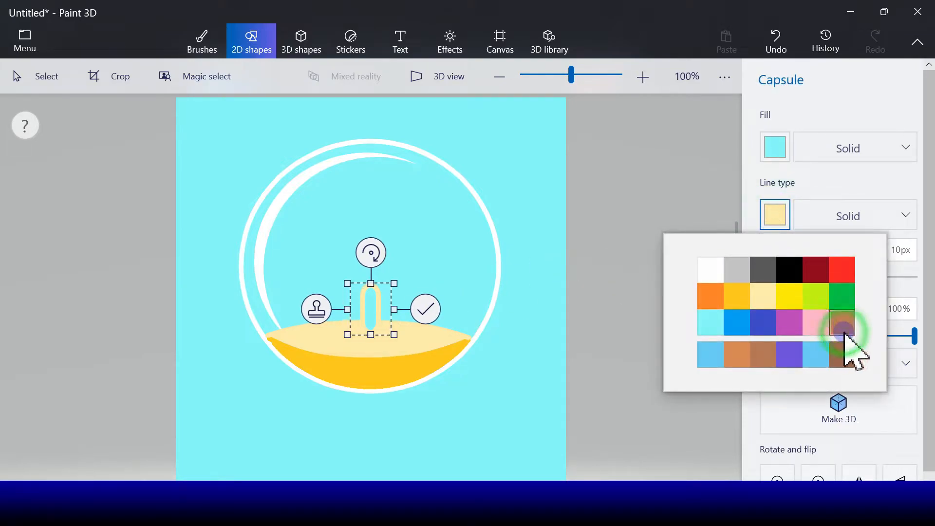
{"action": "left_click", "coordinate": [842, 331]}
{"action": "left_click", "coordinate": [776, 148]}
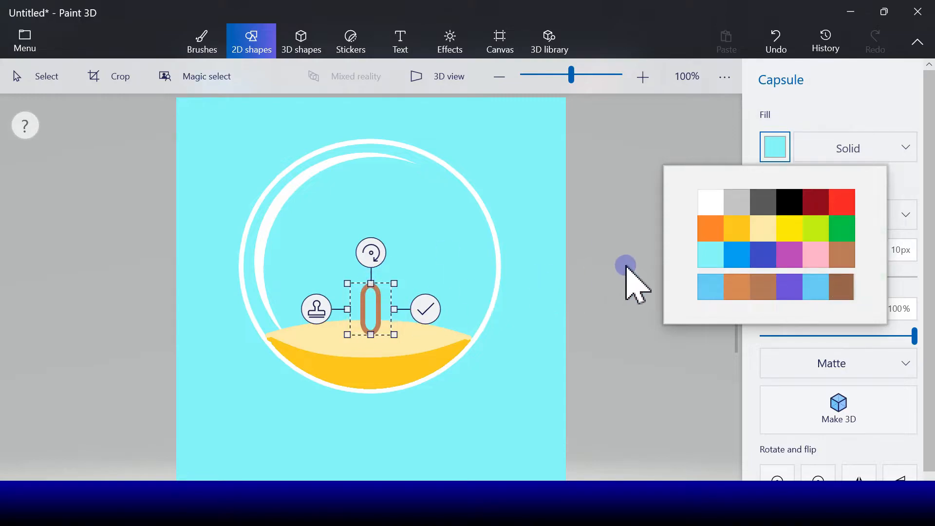
{"action": "left_click", "coordinate": [835, 257]}
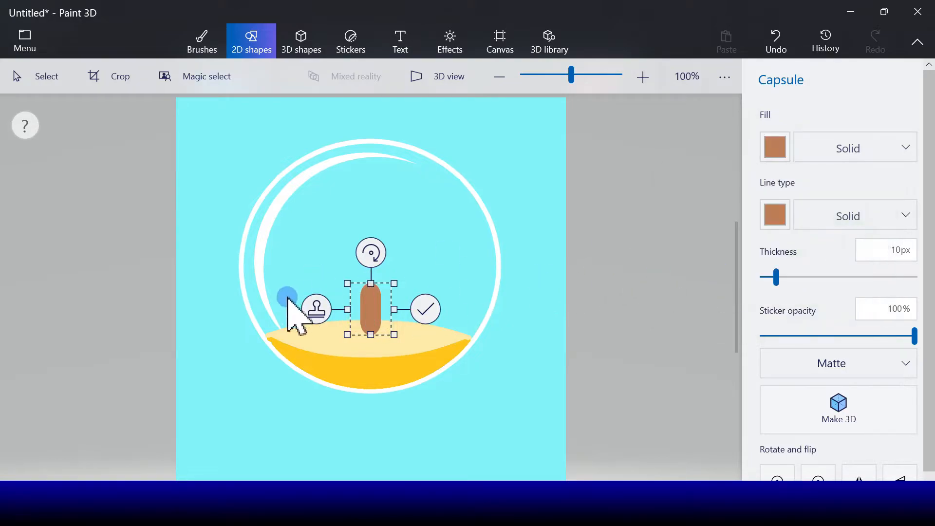
{"action": "left_click_drag", "start_coordinate": [369, 309], "coordinate": [365, 311]}
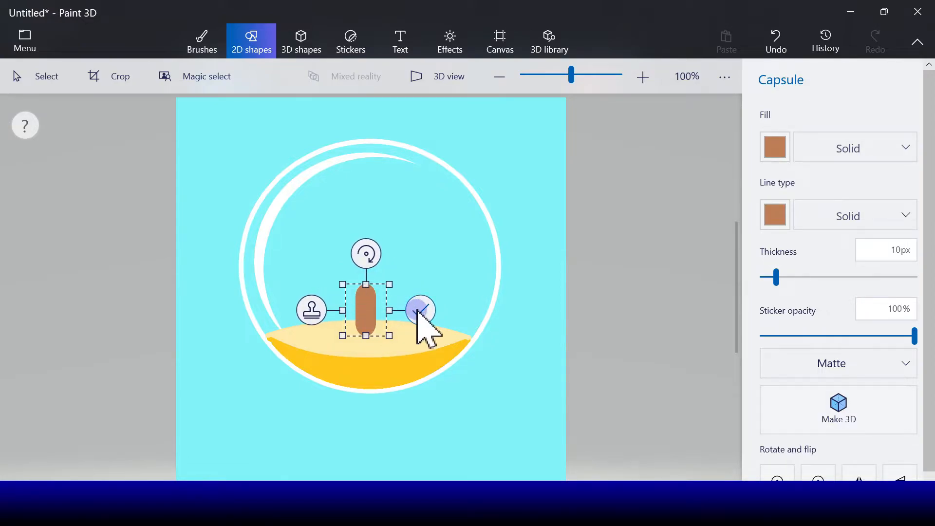
{"action": "left_click", "coordinate": [419, 310]}
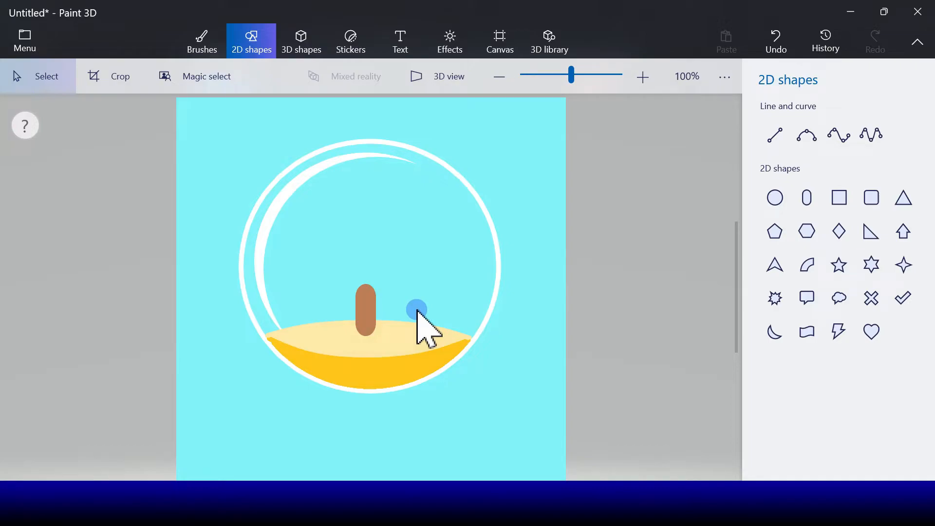
- Draw a small triangle in the upper part of the ball and center it above the trunk
{"action": "left_click", "coordinate": [904, 201]}
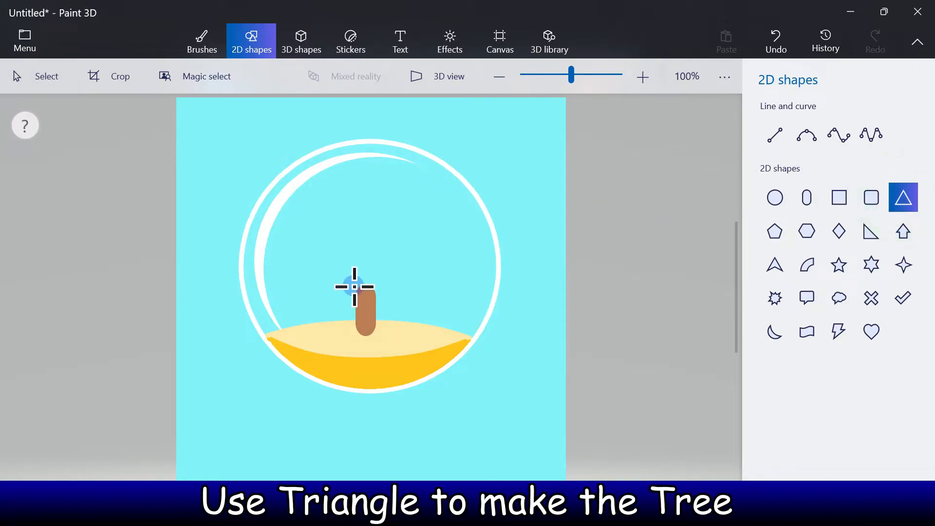
{"action": "left_click_drag", "start_coordinate": [354, 174], "coordinate": [373, 189]}
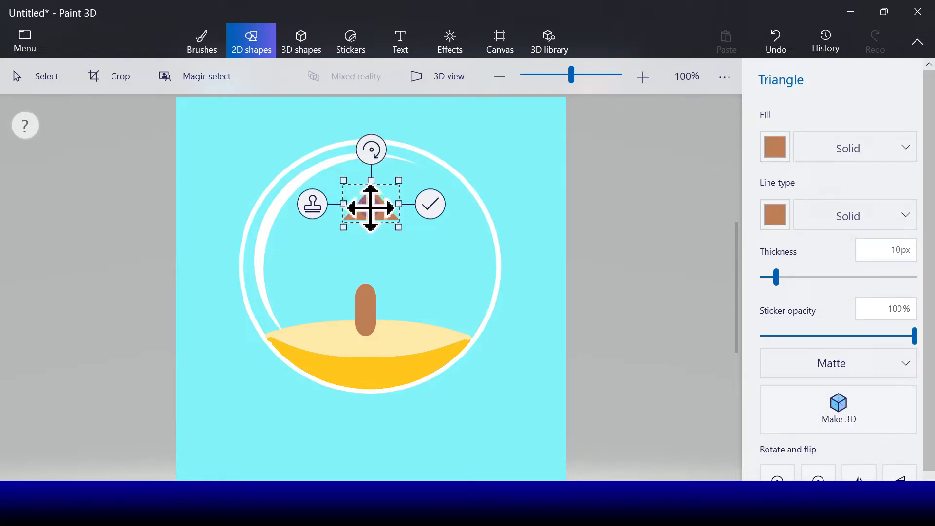
{"action": "left_click_drag", "start_coordinate": [370, 208], "coordinate": [366, 212]}
- Set the triangle's outline and fill to green
{"action": "left_click", "coordinate": [779, 221]}
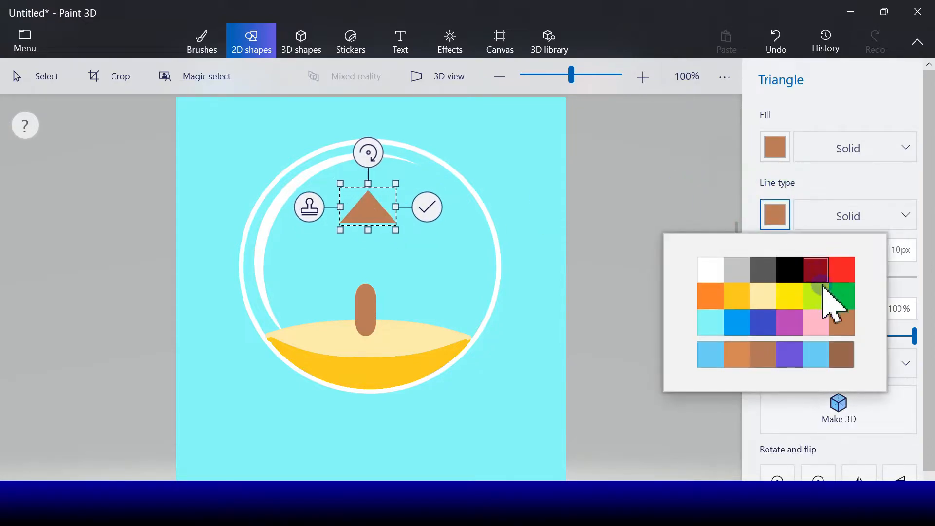
{"action": "left_click", "coordinate": [842, 292]}
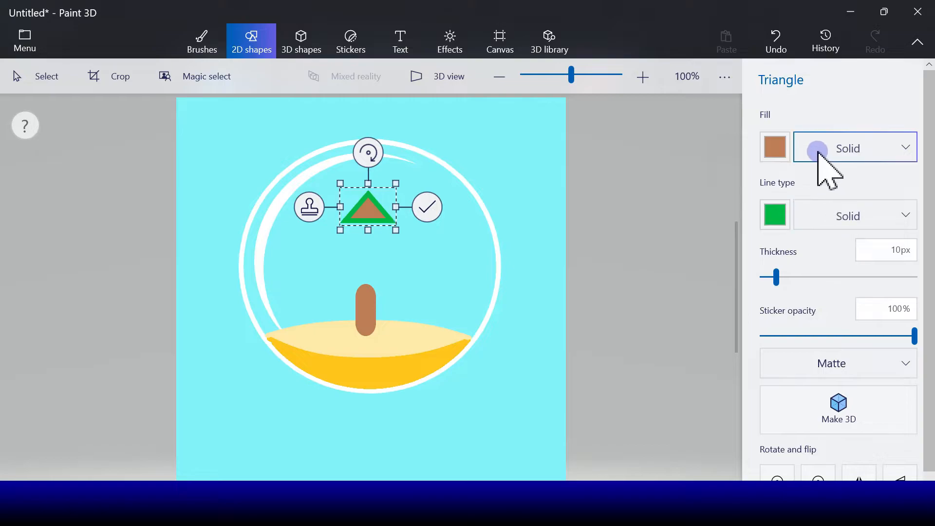
{"action": "left_click", "coordinate": [781, 150]}
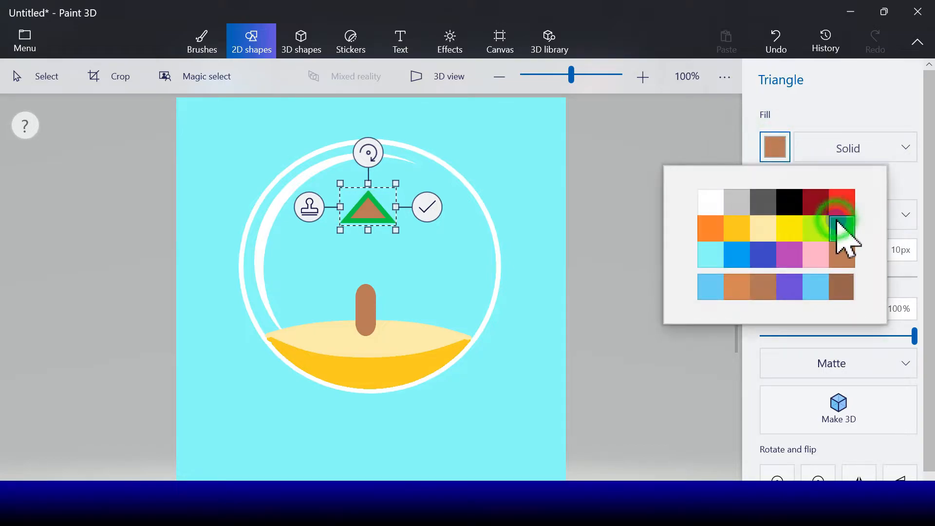
{"action": "left_click", "coordinate": [835, 229]}
- Stamp two copies of the green triangle below it, each overlapping and wider than the one above, as the tree's second and third tiers
{"action": "left_click", "coordinate": [309, 207]}
{"action": "left_click_drag", "start_coordinate": [383, 214], "coordinate": [406, 236]}
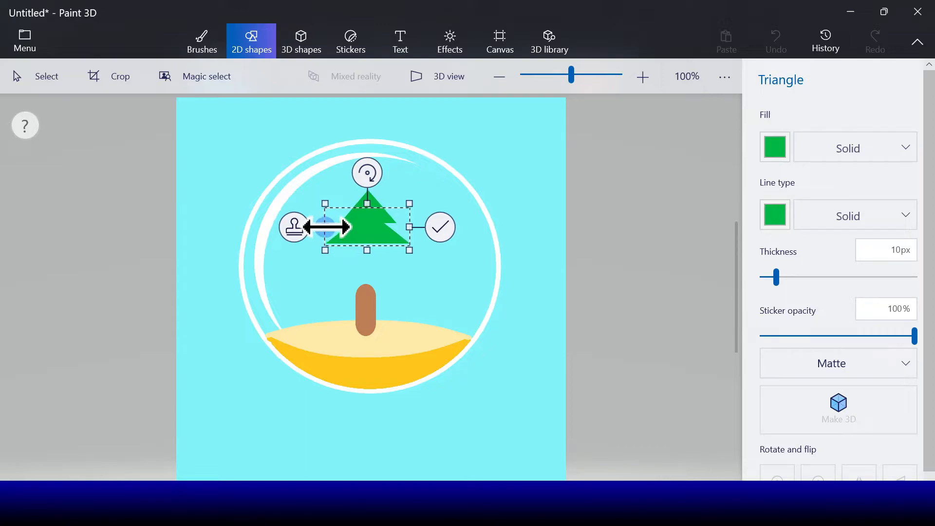
{"action": "left_click_drag", "start_coordinate": [325, 226], "coordinate": [431, 250]}
{"action": "left_click", "coordinate": [294, 227]}
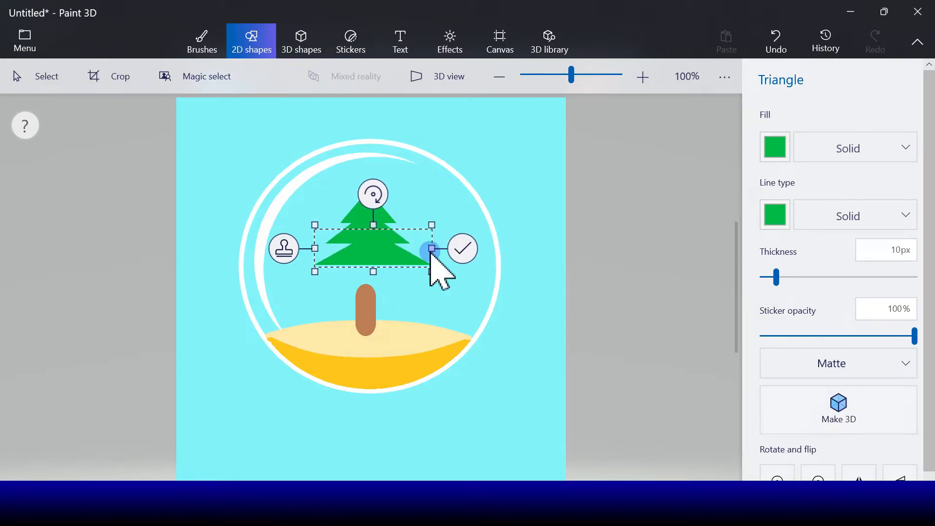
{"action": "left_click_drag", "start_coordinate": [313, 248], "coordinate": [302, 248]}
{"action": "left_click_drag", "start_coordinate": [371, 255], "coordinate": [372, 255]}
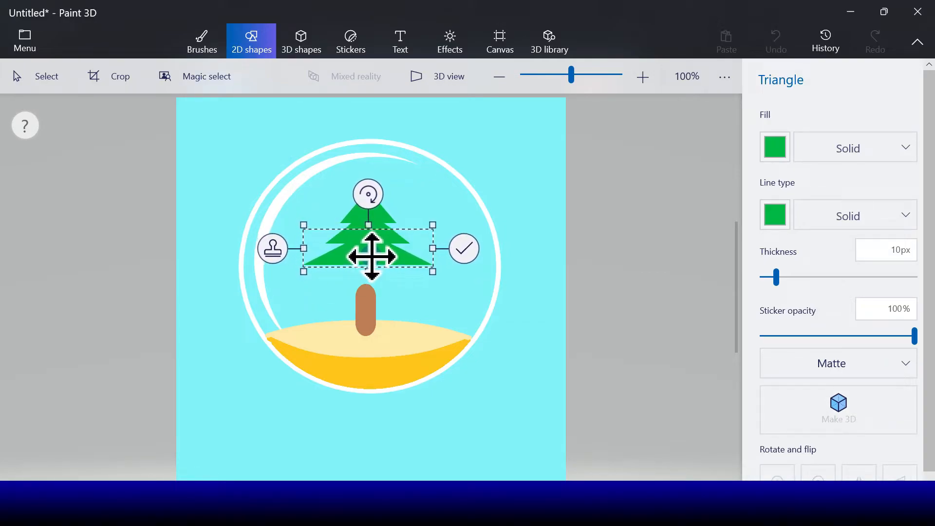
{"action": "left_click", "coordinate": [464, 249]}
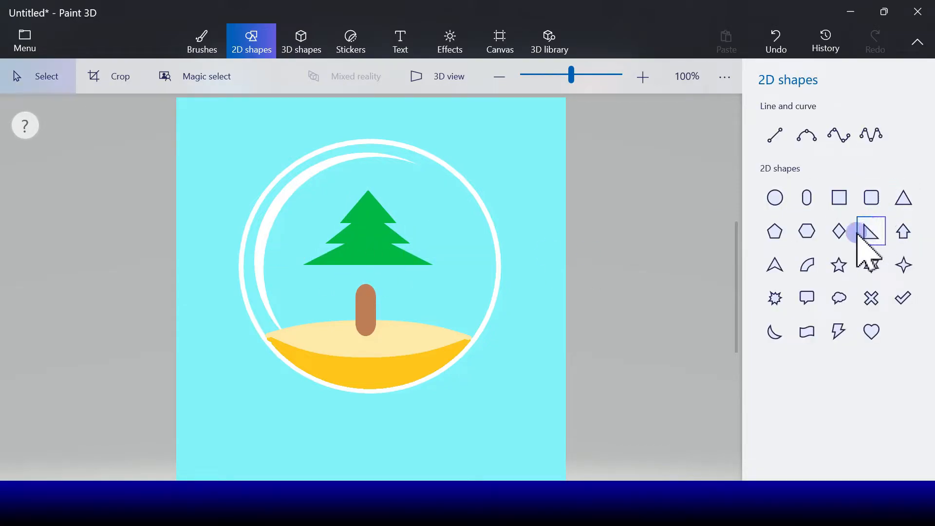
- Draw a larger green triangle as the tree's lowest tier, widen and heighten it, and center it over the top of the trunk
{"action": "left_click", "coordinate": [905, 198]}
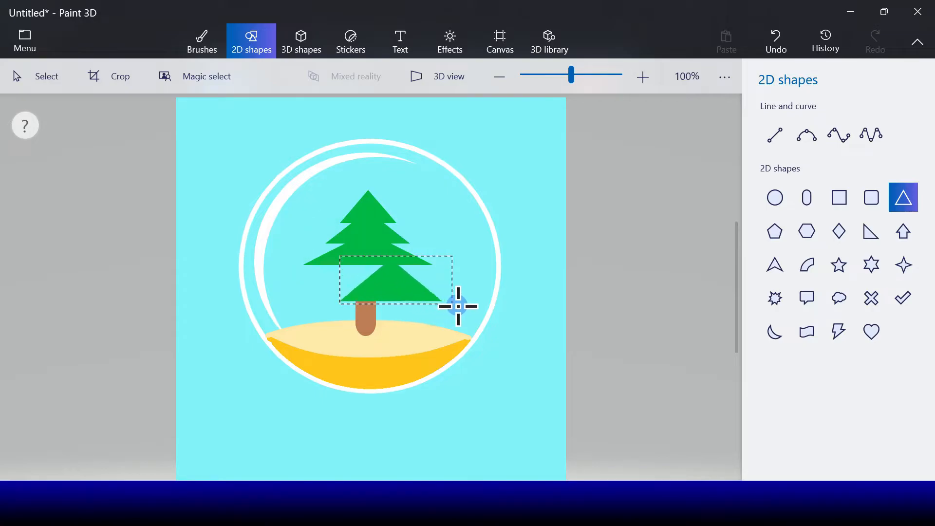
{"action": "left_click_drag", "start_coordinate": [465, 305], "coordinate": [464, 305]}
{"action": "left_click_drag", "start_coordinate": [411, 286], "coordinate": [363, 305]}
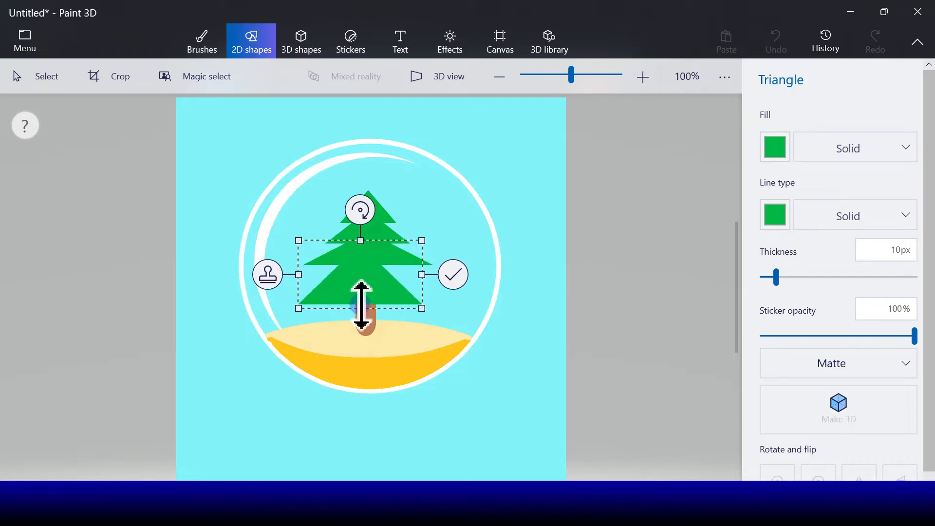
{"action": "left_click_drag", "start_coordinate": [360, 240], "coordinate": [361, 228]}
{"action": "left_click_drag", "start_coordinate": [422, 269], "coordinate": [385, 274]}
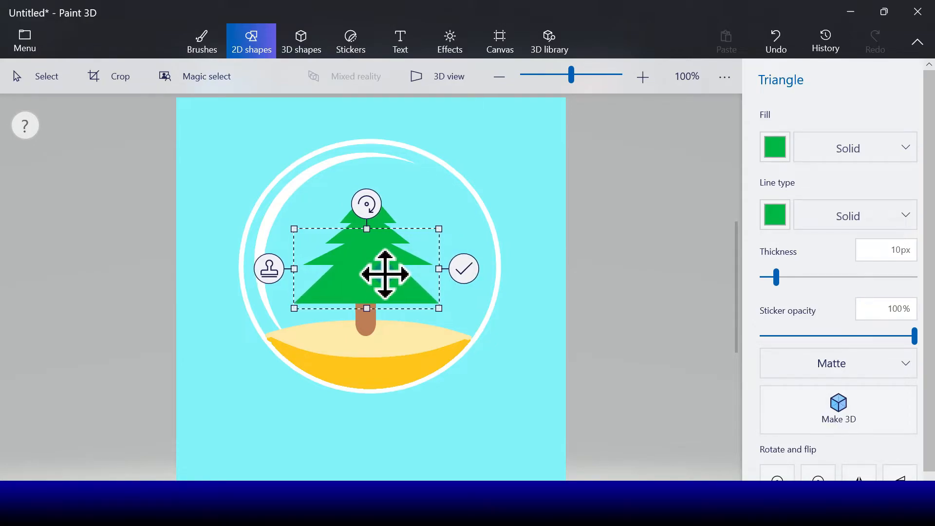
{"action": "left_click_drag", "start_coordinate": [368, 235], "coordinate": [373, 232]}
{"action": "left_click", "coordinate": [464, 268]}
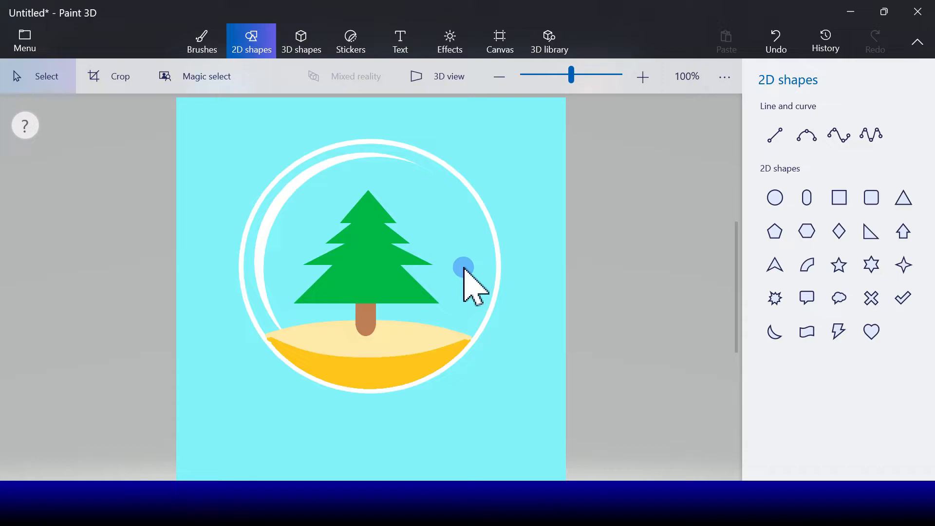
- Draw a small five-pointed star on the treetop and set its outline and fill to yellow
{"action": "left_click", "coordinate": [839, 265]}
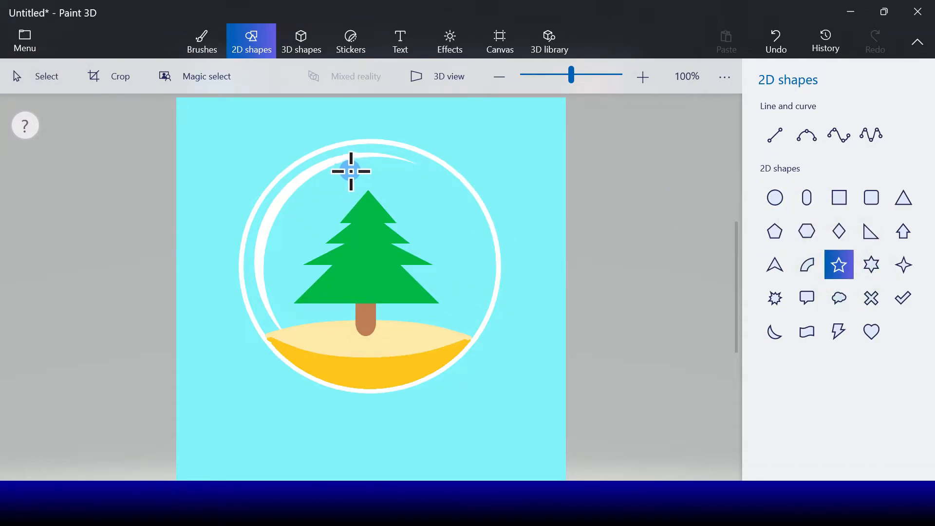
{"action": "left_click_drag", "start_coordinate": [350, 171], "coordinate": [388, 198]}
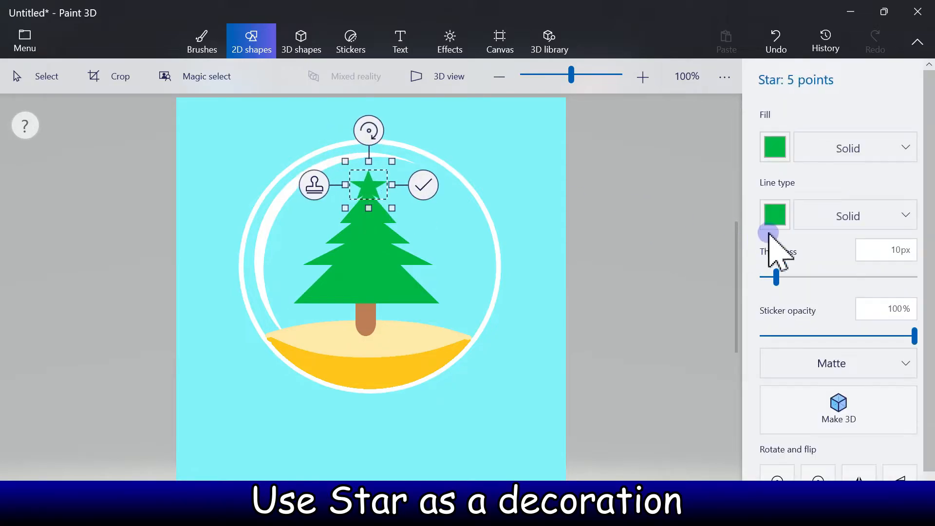
{"action": "left_click", "coordinate": [774, 218]}
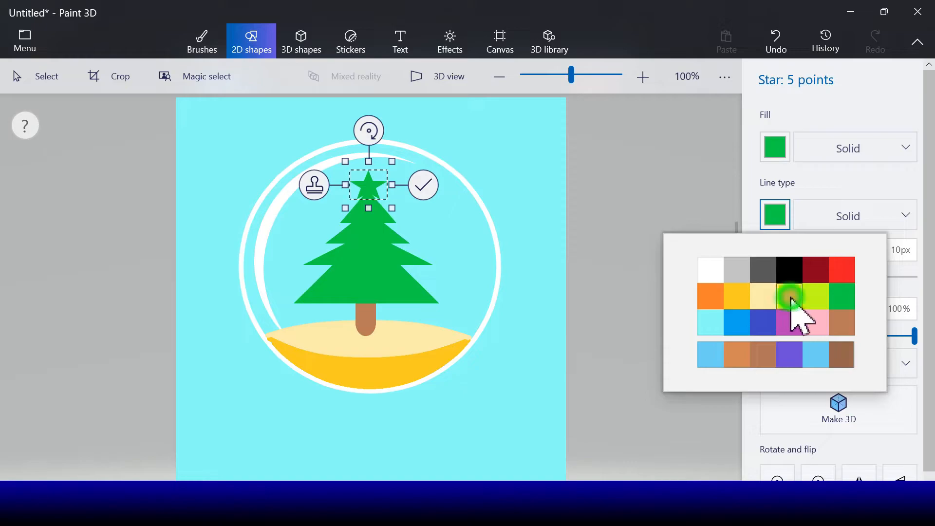
{"action": "left_click", "coordinate": [790, 298]}
{"action": "left_click", "coordinate": [775, 151]}
{"action": "left_click", "coordinate": [793, 226]}
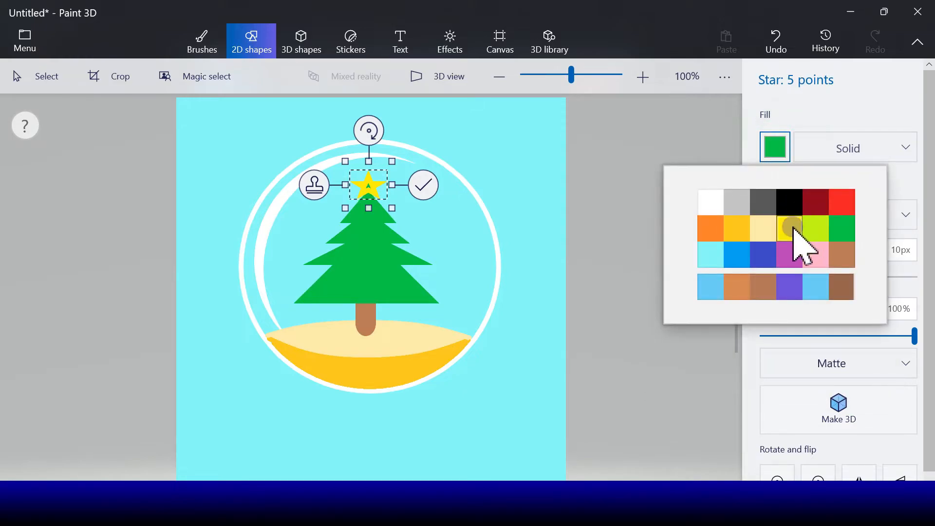
{"action": "left_click", "coordinate": [435, 187]}
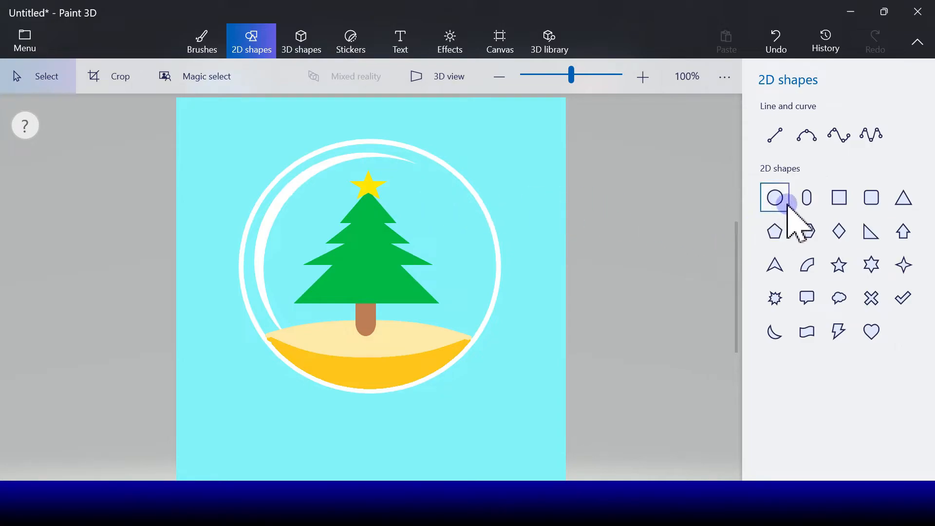
- Dot red ornaments across all tiers of the tree with a 10 px Marker
{"action": "left_click", "coordinate": [202, 43]}
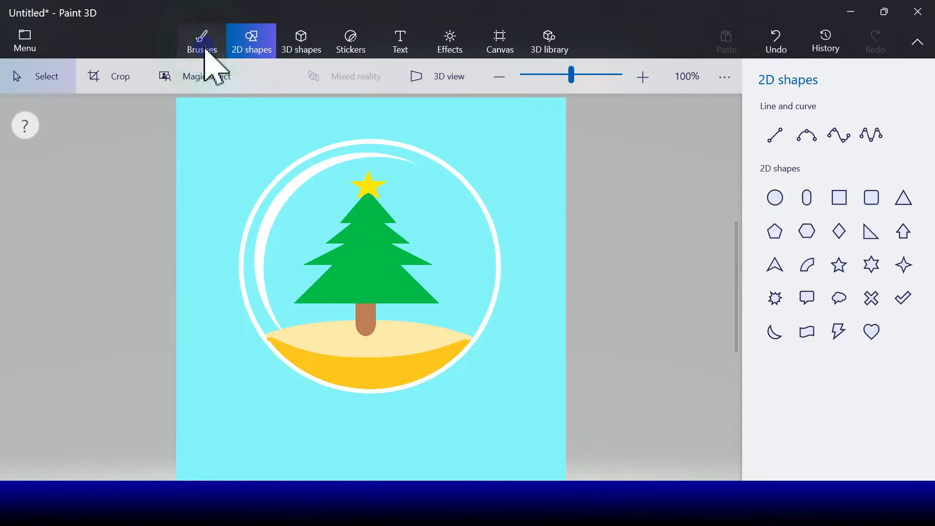
{"action": "left_click", "coordinate": [824, 389]}
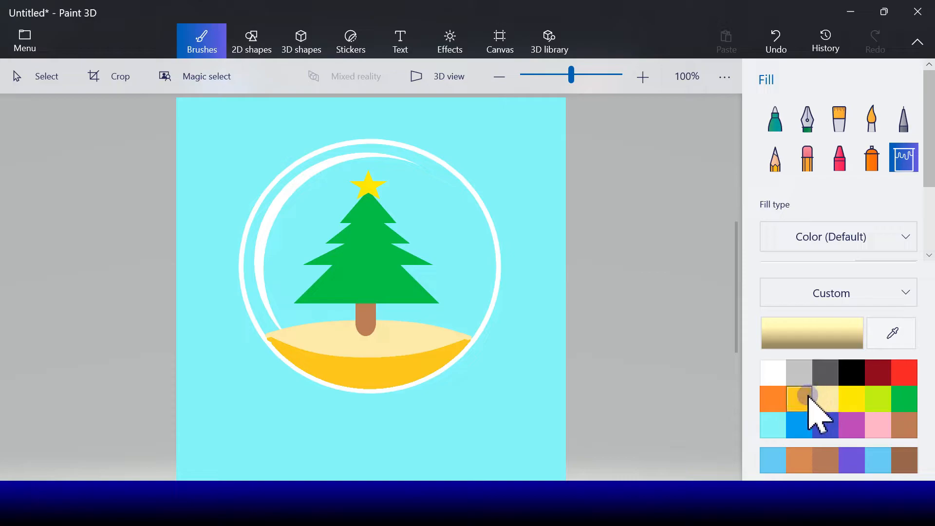
{"action": "left_click", "coordinate": [903, 375]}
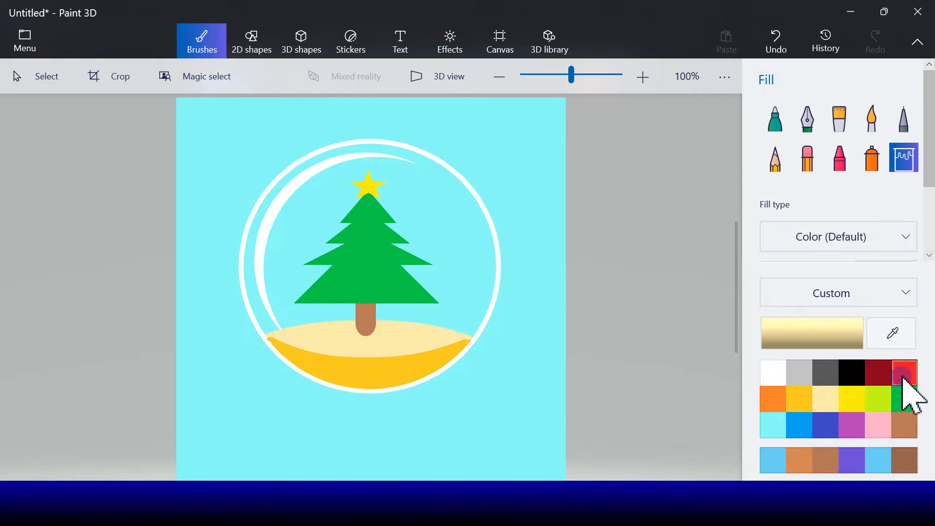
{"action": "left_click", "coordinate": [775, 119]}
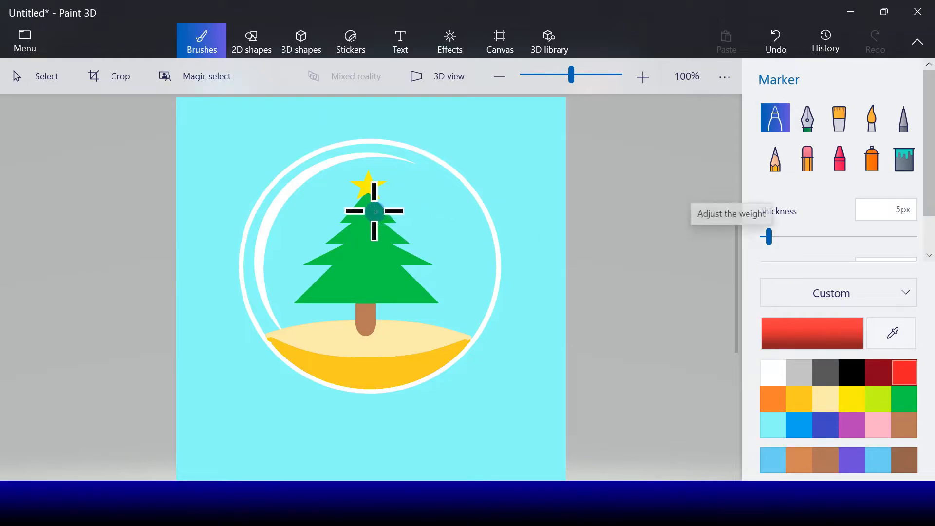
{"action": "left_click_drag", "start_coordinate": [772, 237], "coordinate": [781, 237]}
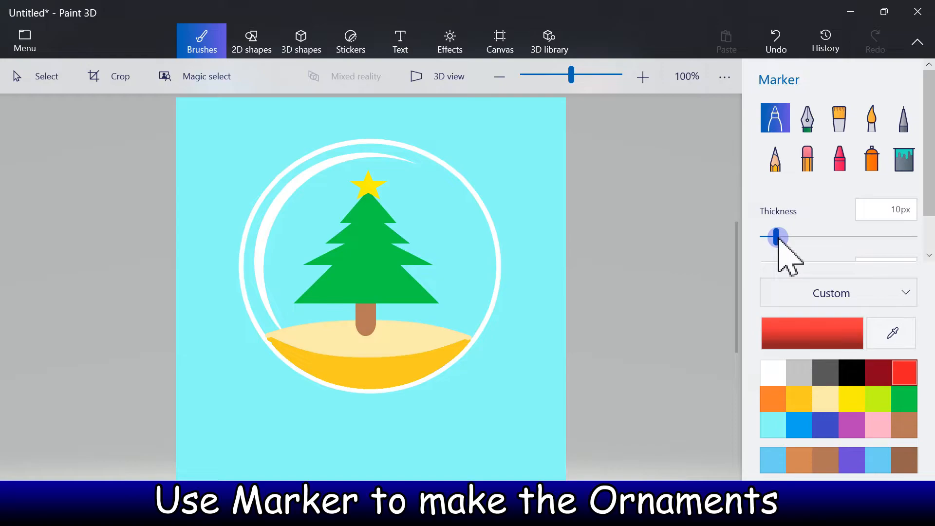
{"action": "left_click", "coordinate": [363, 214]}
{"action": "left_click", "coordinate": [373, 218]}
{"action": "left_click", "coordinate": [350, 241]}
{"action": "left_click", "coordinate": [367, 232]}
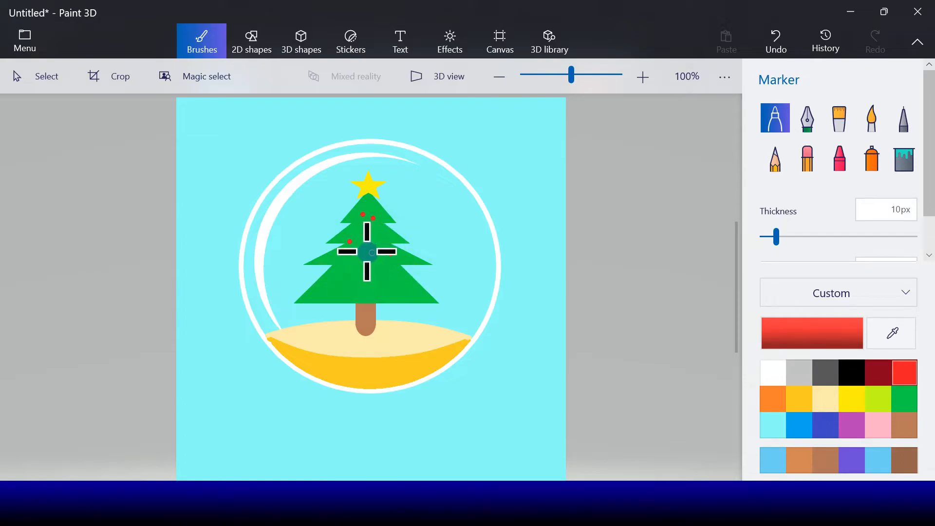
{"action": "left_click", "coordinate": [342, 255]}
{"action": "left_click", "coordinate": [321, 260]}
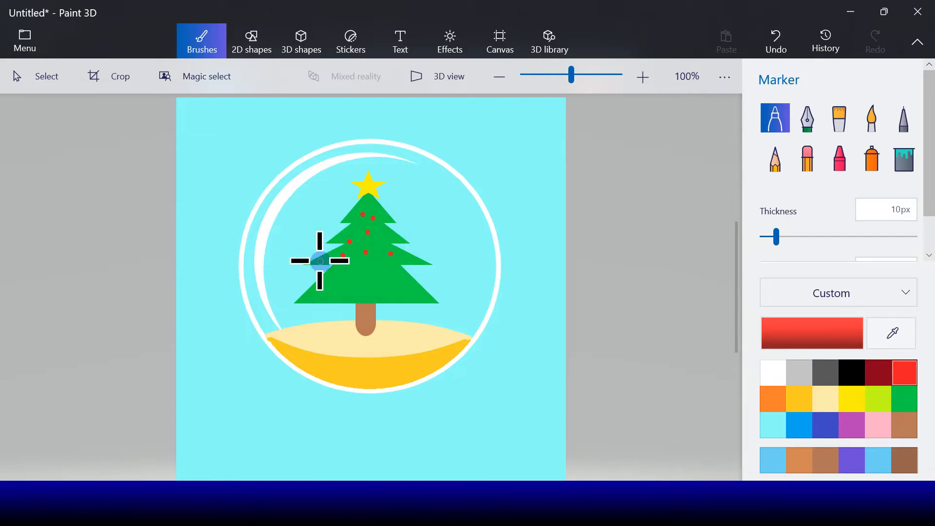
{"action": "left_click", "coordinate": [337, 275]}
{"action": "left_click", "coordinate": [330, 284]}
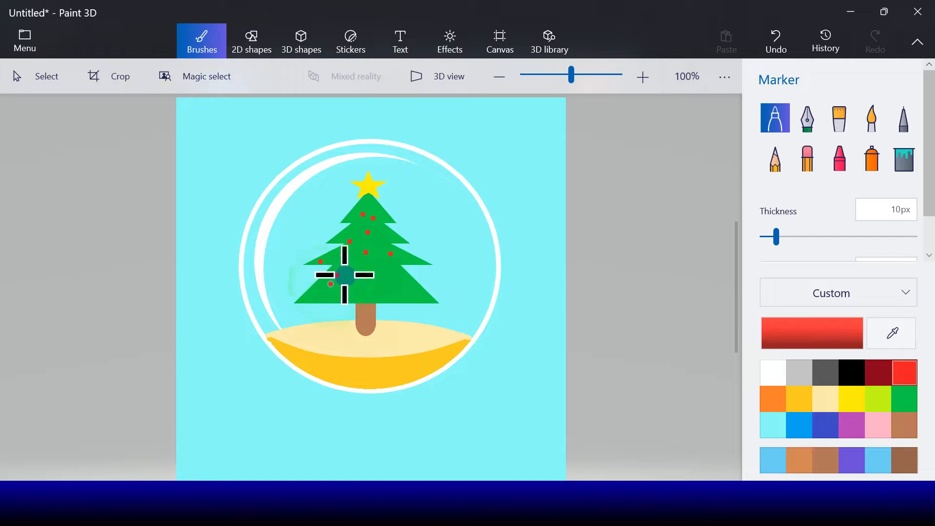
{"action": "left_click", "coordinate": [362, 270]}
{"action": "left_click", "coordinate": [366, 252]}
{"action": "left_click", "coordinate": [357, 283]}
{"action": "left_click", "coordinate": [376, 290]}
{"action": "left_click", "coordinate": [403, 291]}
{"action": "left_click", "coordinate": [389, 266]}
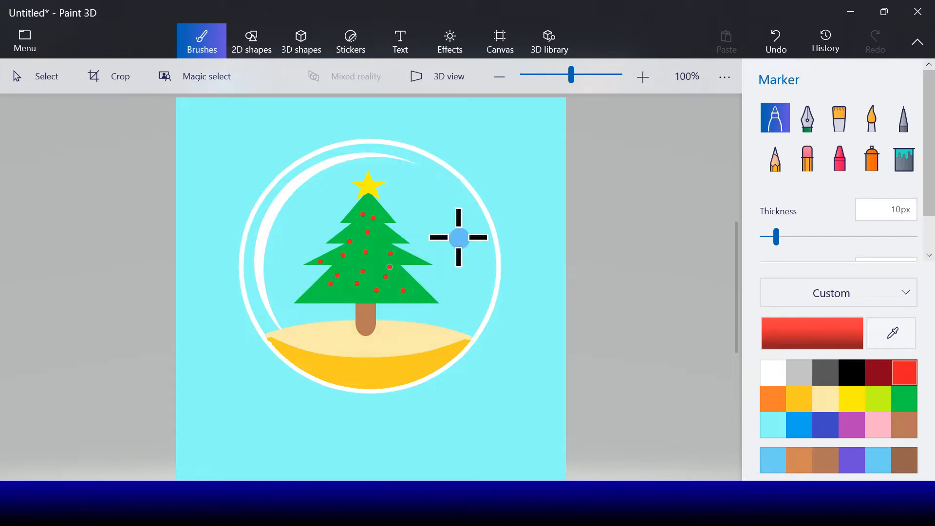
- Dot blue ornaments between the red ones all over the tree with the Marker
{"action": "left_click", "coordinate": [808, 428]}
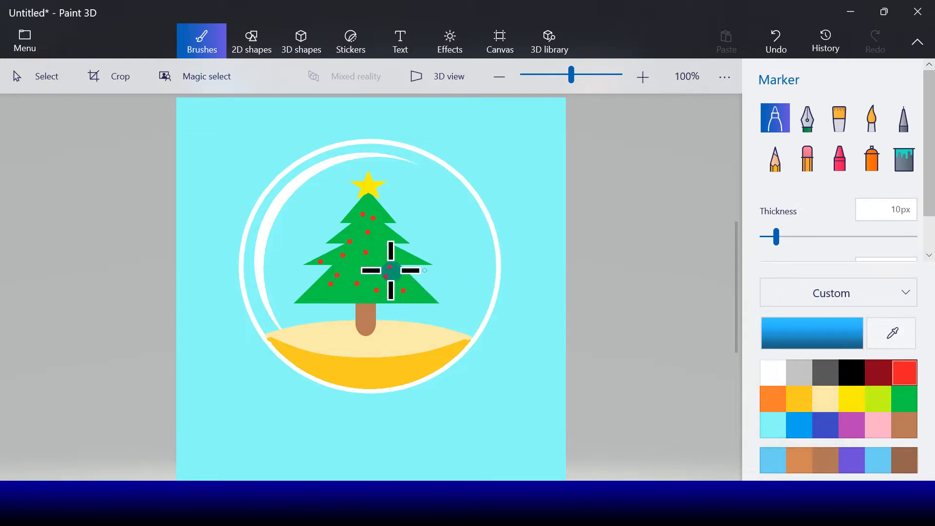
{"action": "left_click", "coordinate": [357, 259]}
{"action": "left_click", "coordinate": [352, 271]}
{"action": "left_click", "coordinate": [345, 282]}
{"action": "left_click", "coordinate": [319, 293]}
{"action": "left_click", "coordinate": [406, 266]}
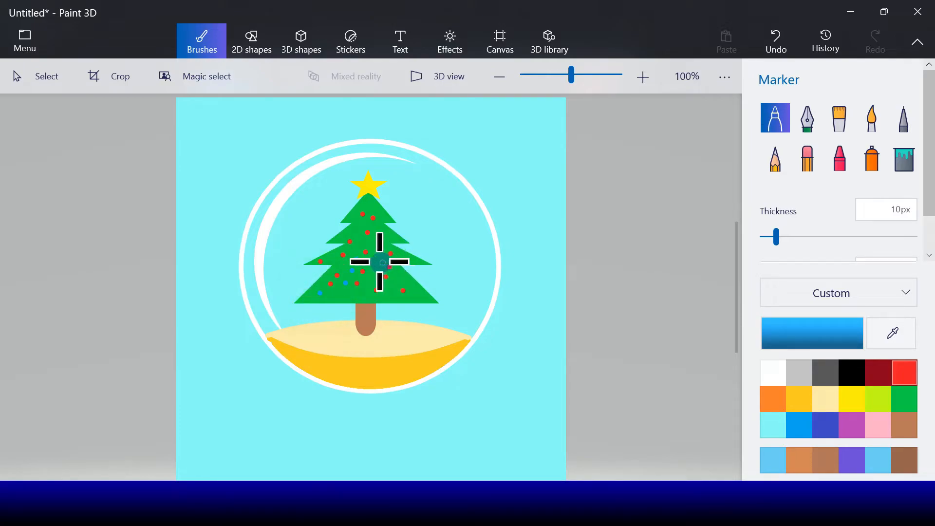
{"action": "left_click", "coordinate": [378, 230]}
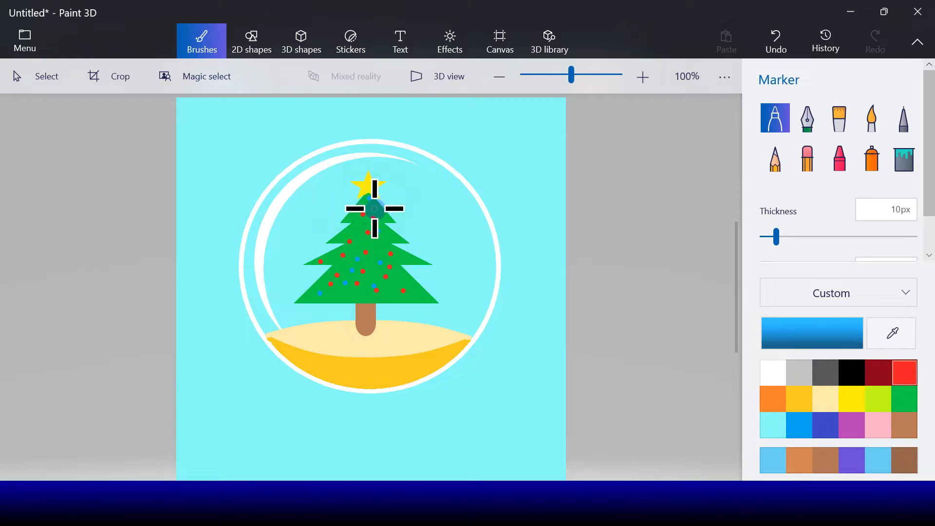
{"action": "left_click", "coordinate": [379, 210]}
{"action": "left_click", "coordinate": [355, 232]}
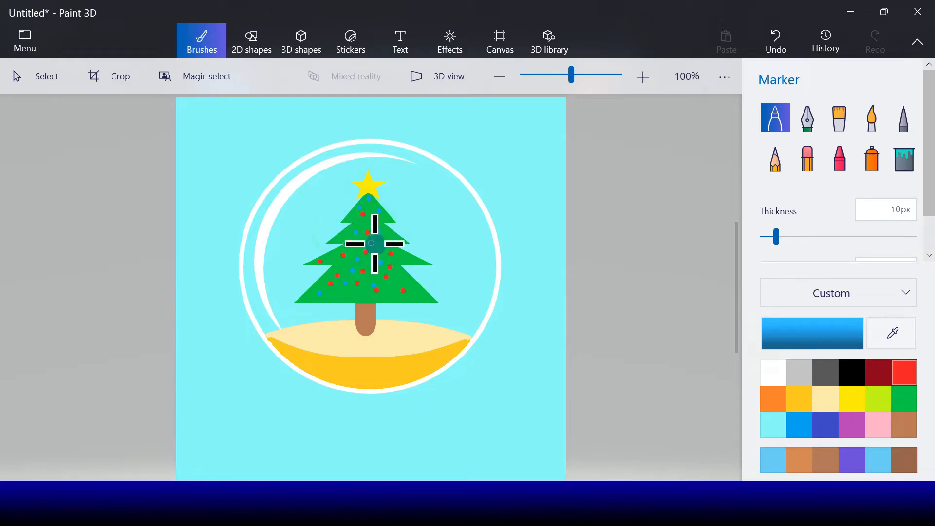
{"action": "left_click", "coordinate": [378, 246]}
{"action": "left_click", "coordinate": [400, 280]}
- Dot yellow ornaments into the remaining gaps across the tree with the Marker
{"action": "left_click", "coordinate": [852, 397]}
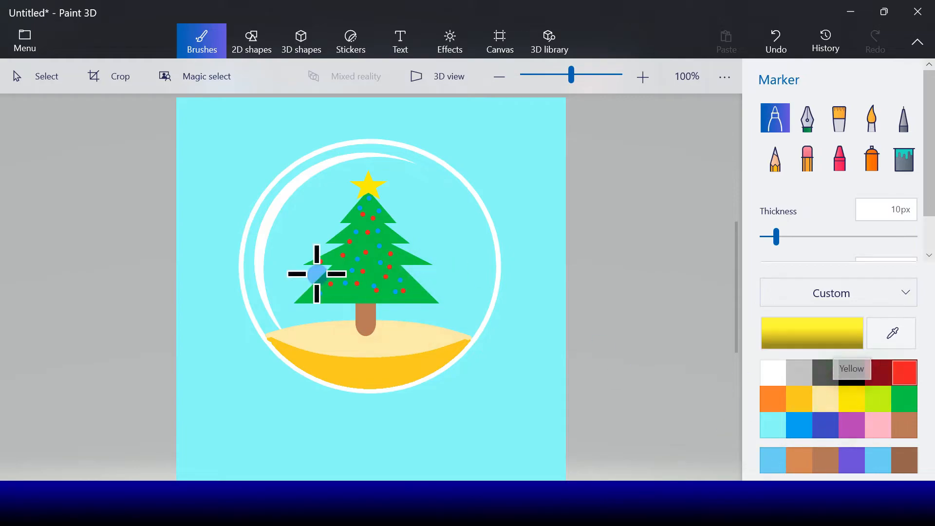
{"action": "left_click", "coordinate": [346, 293]}
{"action": "left_click", "coordinate": [372, 282]}
{"action": "left_click", "coordinate": [375, 264]}
{"action": "left_click", "coordinate": [358, 254]}
{"action": "left_click", "coordinate": [376, 246]}
{"action": "left_click", "coordinate": [372, 213]}
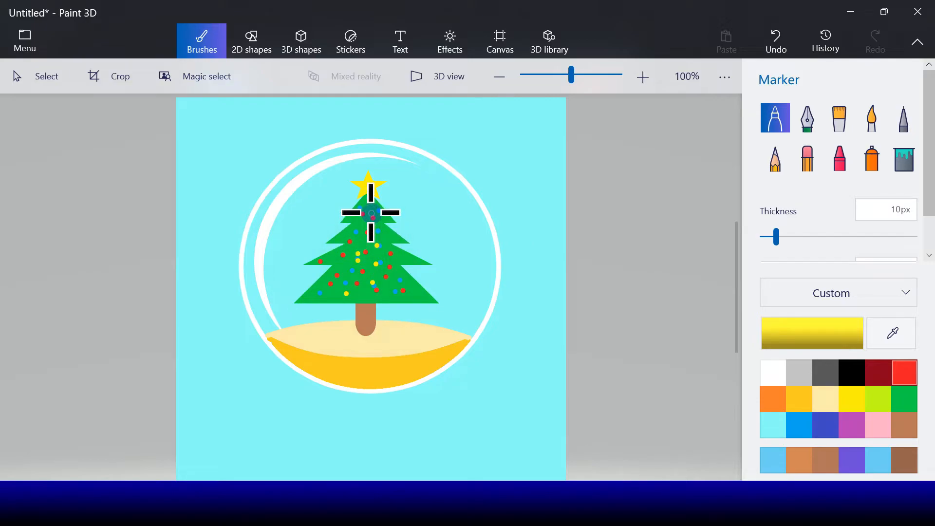
{"action": "left_click", "coordinate": [358, 234]}
{"action": "left_click", "coordinate": [408, 284]}
{"action": "left_click", "coordinate": [381, 294]}
{"action": "left_click", "coordinate": [368, 294]}
{"action": "left_click", "coordinate": [339, 263]}
{"action": "left_click", "coordinate": [404, 257]}
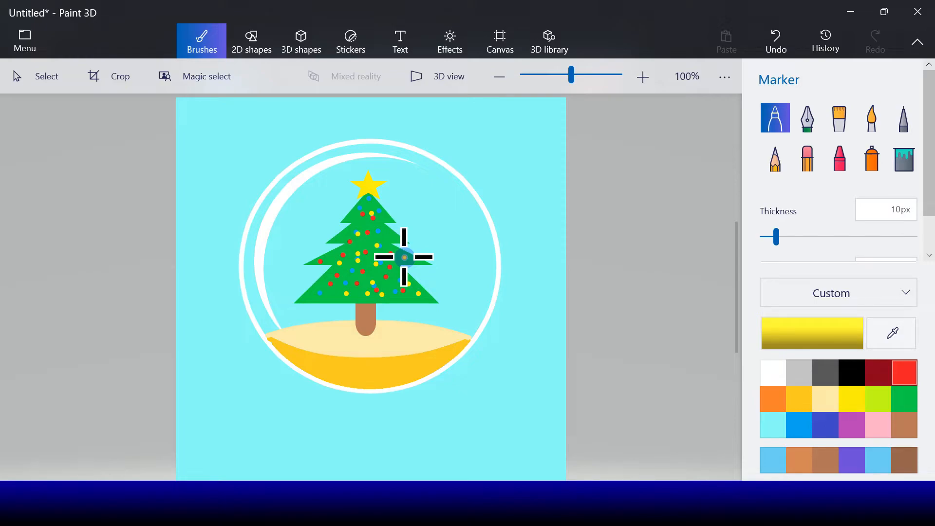
{"action": "left_click", "coordinate": [598, 252]}
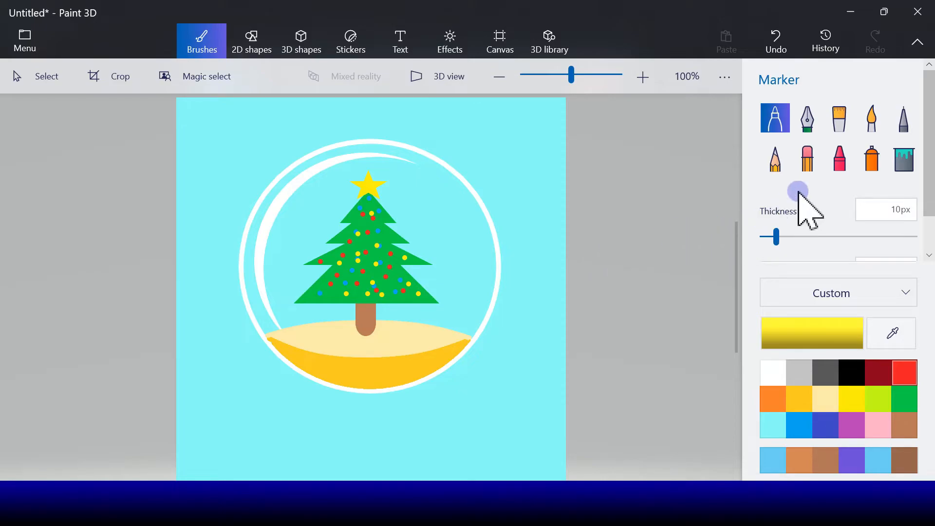
- Cover the pale top of the golden ground around the tree trunk with white Crayon snow, using 20 px and 30 px thickness
{"action": "left_click", "coordinate": [843, 161]}
{"action": "left_click", "coordinate": [775, 372]}
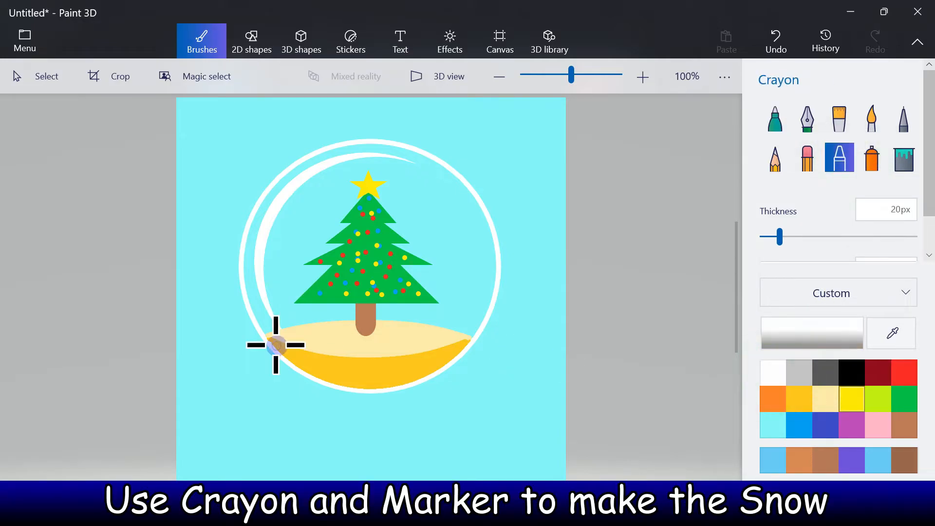
{"action": "mouse_move", "coordinate": [288, 334]}
{"action": "left_mouse_down"}
{"action": "mouse_move", "coordinate": [324, 328]}
{"action": "mouse_move", "coordinate": [341, 332]}
{"action": "mouse_move", "coordinate": [307, 334]}
{"action": "mouse_move", "coordinate": [345, 343]}
{"action": "left_mouse_up"}
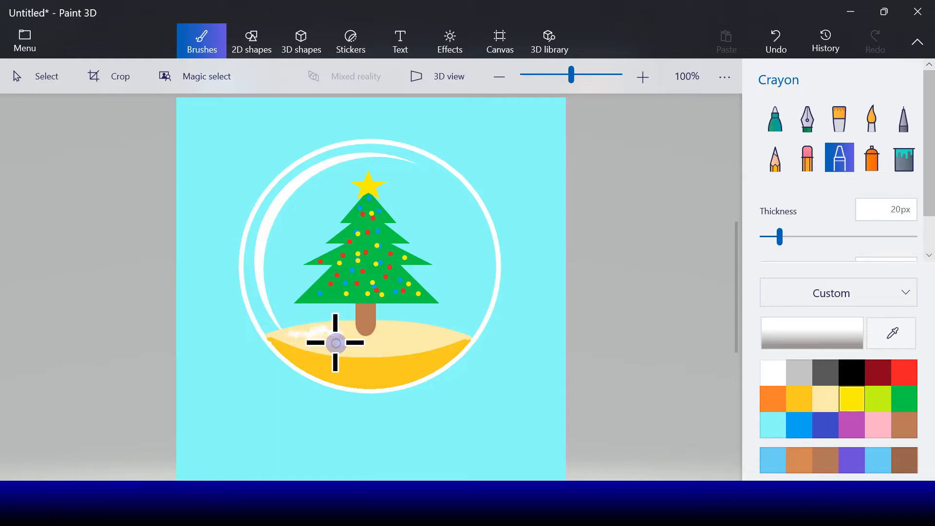
{"action": "left_click_drag", "start_coordinate": [780, 237], "coordinate": [797, 238]}
{"action": "mouse_move", "coordinate": [417, 334]}
{"action": "left_mouse_down"}
{"action": "mouse_move", "coordinate": [382, 325]}
{"action": "mouse_move", "coordinate": [457, 332]}
{"action": "mouse_move", "coordinate": [364, 348]}
{"action": "mouse_move", "coordinate": [300, 342]}
{"action": "mouse_move", "coordinate": [327, 330]}
{"action": "mouse_move", "coordinate": [371, 340]}
{"action": "mouse_move", "coordinate": [345, 326]}
{"action": "mouse_move", "coordinate": [281, 338]}
{"action": "mouse_move", "coordinate": [339, 322]}
{"action": "mouse_move", "coordinate": [329, 340]}
{"action": "mouse_move", "coordinate": [383, 330]}
{"action": "mouse_move", "coordinate": [390, 336]}
{"action": "mouse_move", "coordinate": [370, 340]}
{"action": "mouse_move", "coordinate": [441, 337]}
{"action": "mouse_move", "coordinate": [382, 326]}
{"action": "mouse_move", "coordinate": [456, 335]}
{"action": "left_mouse_up"}
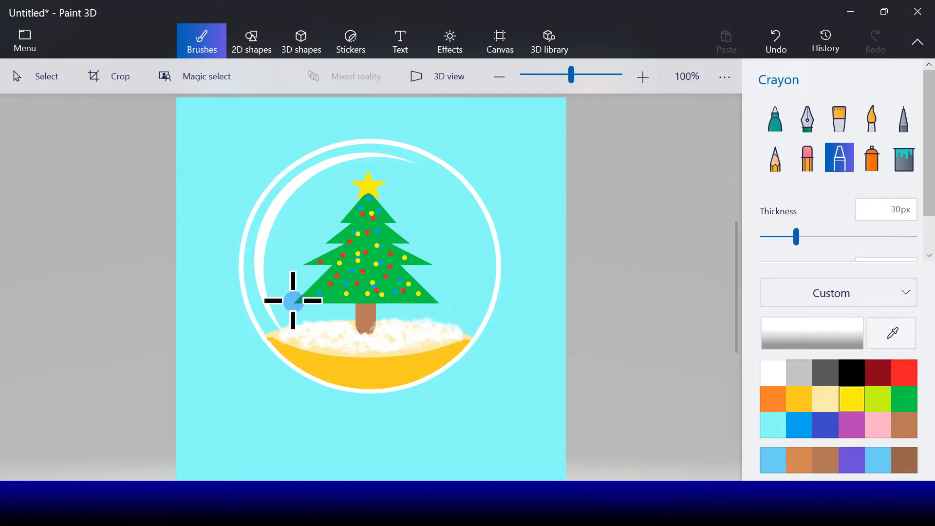
- Paint wavy white snow bands along the lower edges of all four tree tiers with a 20 px Marker
{"action": "left_click_drag", "start_coordinate": [293, 301], "coordinate": [296, 301]}
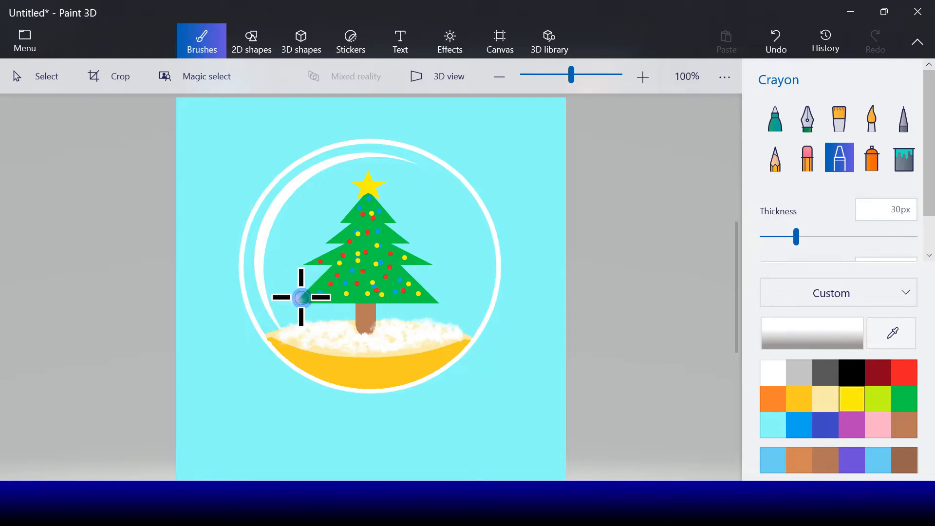
{"action": "left_click", "coordinate": [781, 123]}
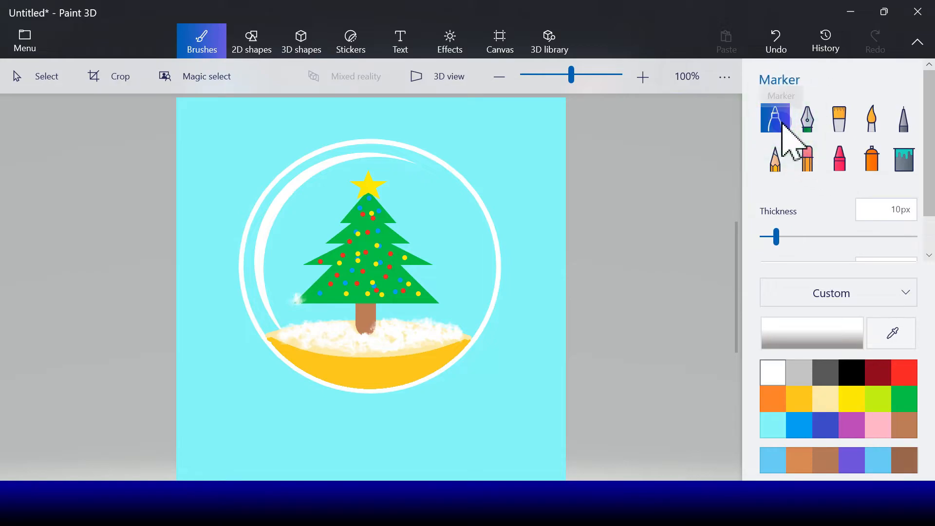
{"action": "left_click_drag", "start_coordinate": [779, 240], "coordinate": [791, 239]}
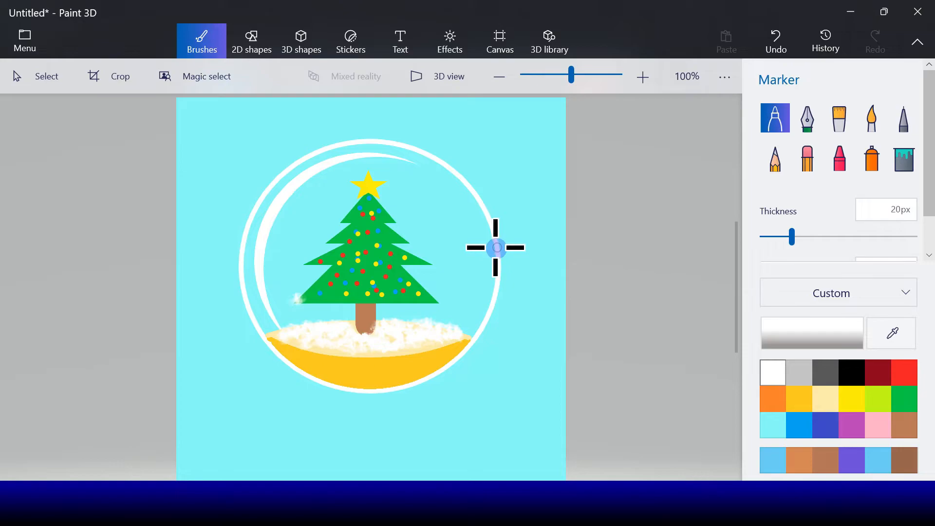
{"action": "left_click_drag", "start_coordinate": [294, 300], "coordinate": [434, 302]}
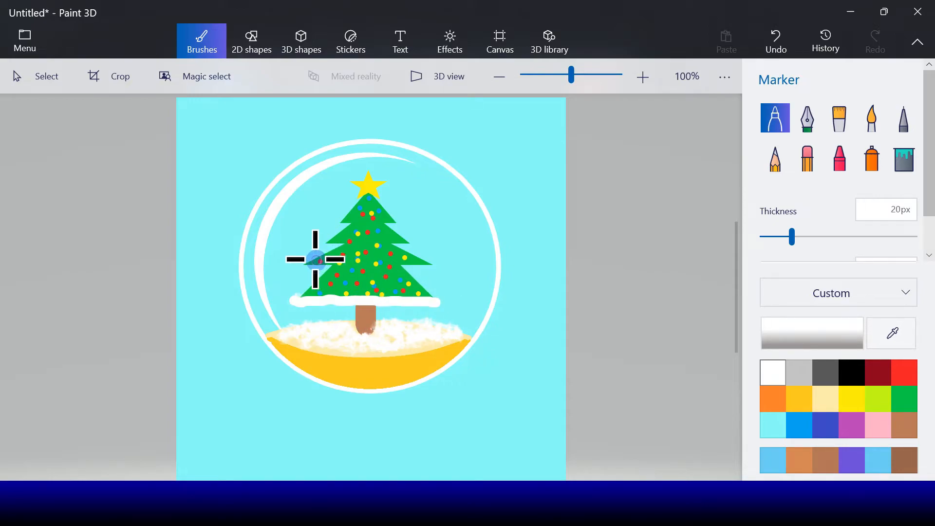
{"action": "left_click_drag", "start_coordinate": [310, 261], "coordinate": [428, 263]}
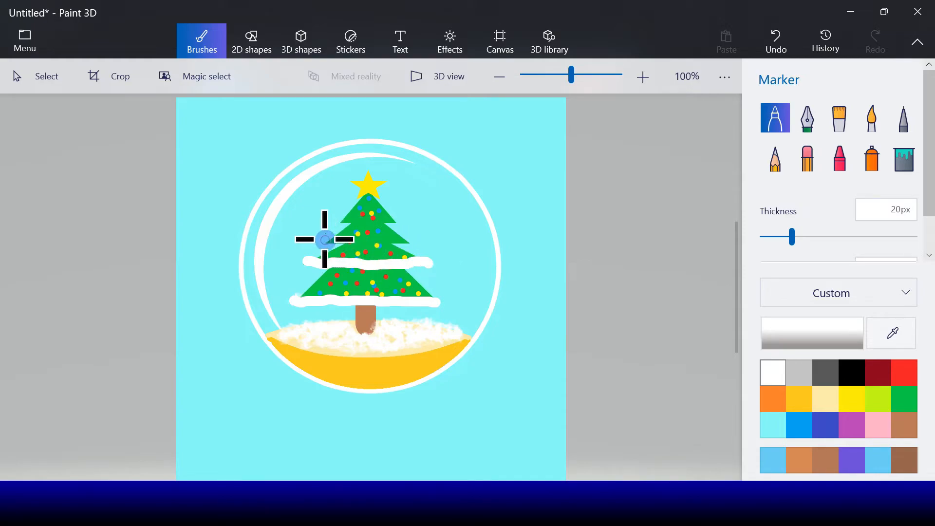
{"action": "left_click_drag", "start_coordinate": [322, 239], "coordinate": [399, 242]}
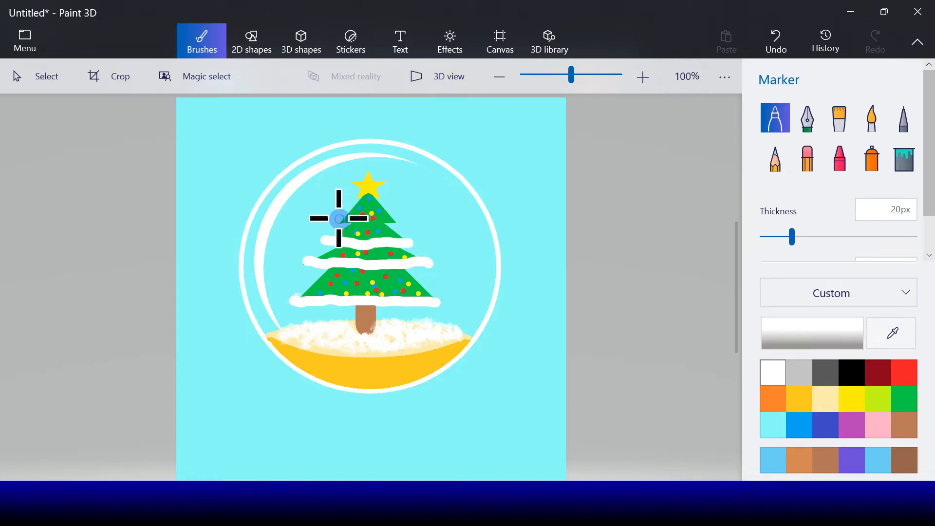
{"action": "left_click_drag", "start_coordinate": [339, 218], "coordinate": [391, 220]}
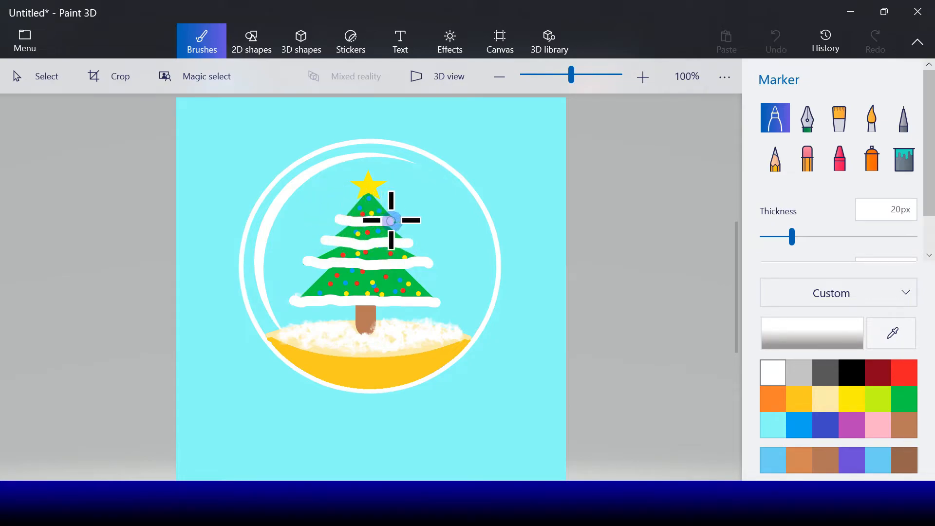
- Thicken the ground snow below the tree trunk with the 30 px white Crayon
{"action": "left_click", "coordinate": [839, 159]}
{"action": "mouse_move", "coordinate": [391, 340]}
{"action": "left_mouse_down"}
{"action": "mouse_move", "coordinate": [414, 330]}
{"action": "mouse_move", "coordinate": [457, 335]}
{"action": "mouse_move", "coordinate": [366, 357]}
{"action": "mouse_move", "coordinate": [279, 335]}
{"action": "mouse_move", "coordinate": [347, 323]}
{"action": "mouse_move", "coordinate": [305, 334]}
{"action": "mouse_move", "coordinate": [373, 352]}
{"action": "mouse_move", "coordinate": [427, 339]}
{"action": "mouse_move", "coordinate": [399, 330]}
{"action": "mouse_move", "coordinate": [353, 336]}
{"action": "left_mouse_up"}
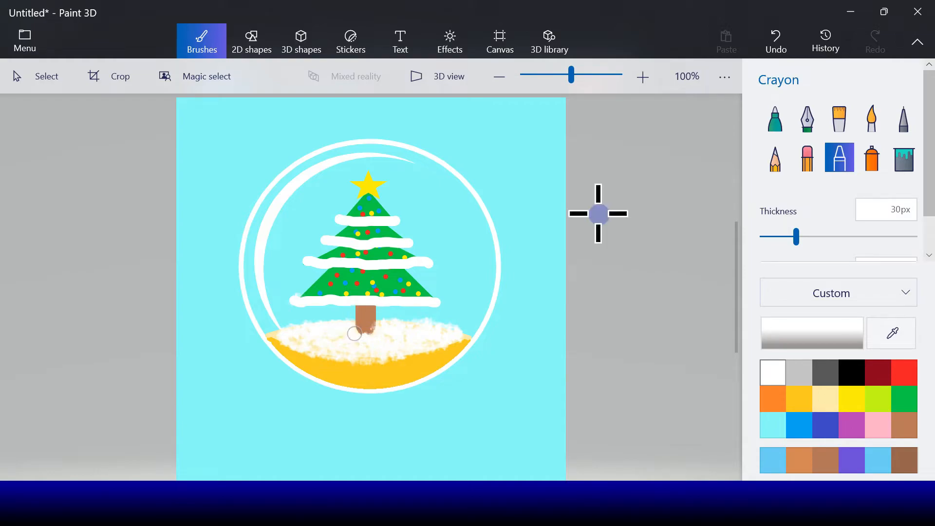
- Dot white snowflakes around the tree throughout the inside of the ball with a 10 px Marker
{"action": "left_click", "coordinate": [774, 118]}
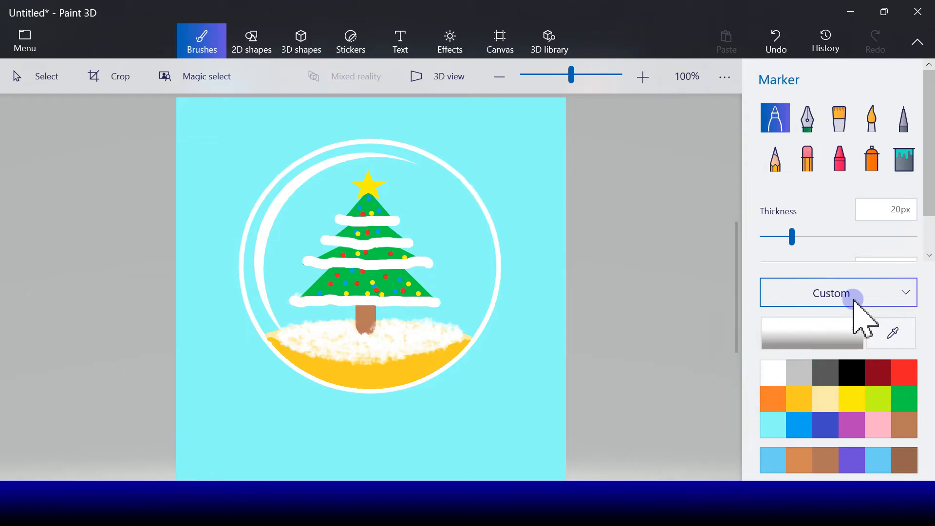
{"action": "left_click", "coordinate": [792, 235]}
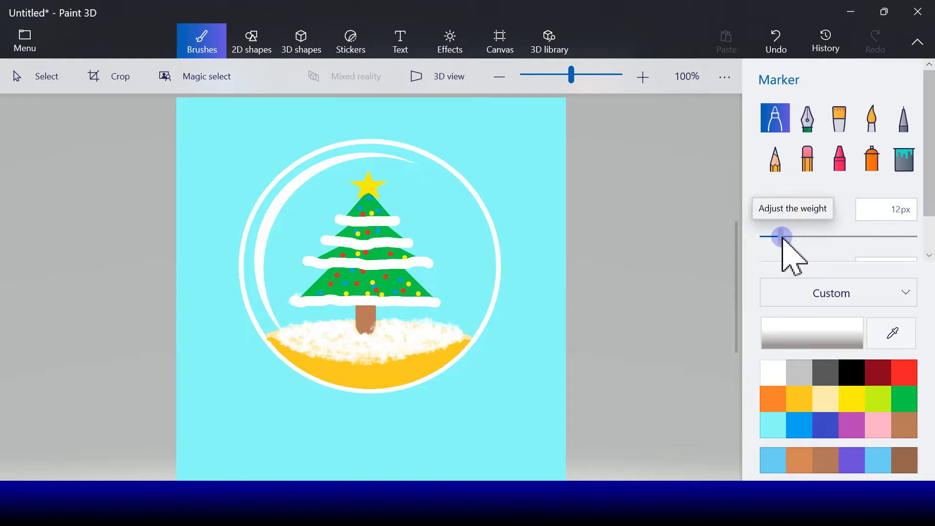
{"action": "left_click", "coordinate": [420, 194]}
{"action": "left_click", "coordinate": [426, 210]}
{"action": "left_click", "coordinate": [430, 214]}
{"action": "left_click", "coordinate": [460, 237]}
{"action": "left_click", "coordinate": [456, 267]}
{"action": "left_click", "coordinate": [305, 213]}
{"action": "left_click", "coordinate": [289, 237]}
{"action": "left_click", "coordinate": [287, 252]}
{"action": "left_click", "coordinate": [279, 272]}
{"action": "left_click", "coordinate": [318, 192]}
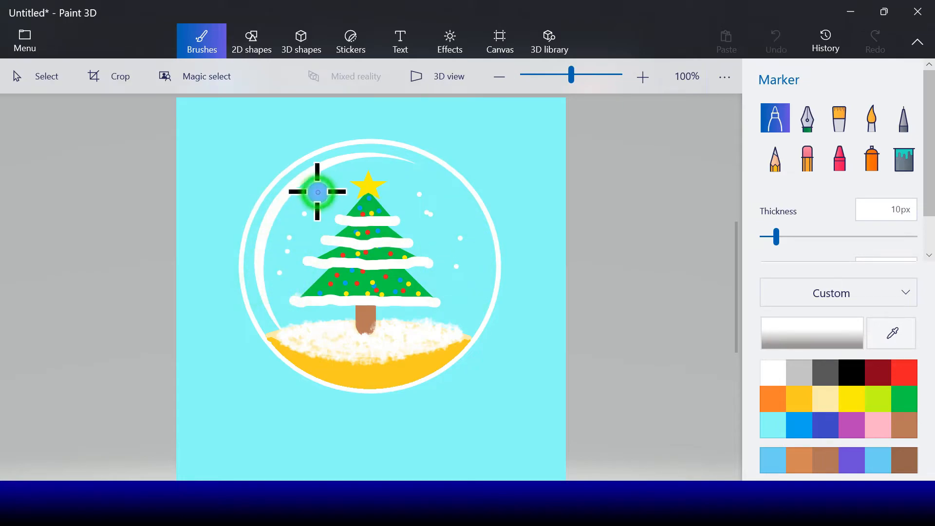
{"action": "left_click", "coordinate": [322, 206]}
{"action": "left_click", "coordinate": [354, 167]}
{"action": "left_click", "coordinate": [398, 186]}
{"action": "left_click", "coordinate": [440, 253]}
{"action": "left_click", "coordinate": [448, 291]}
{"action": "left_click", "coordinate": [479, 299]}
{"action": "left_click", "coordinate": [394, 273]}
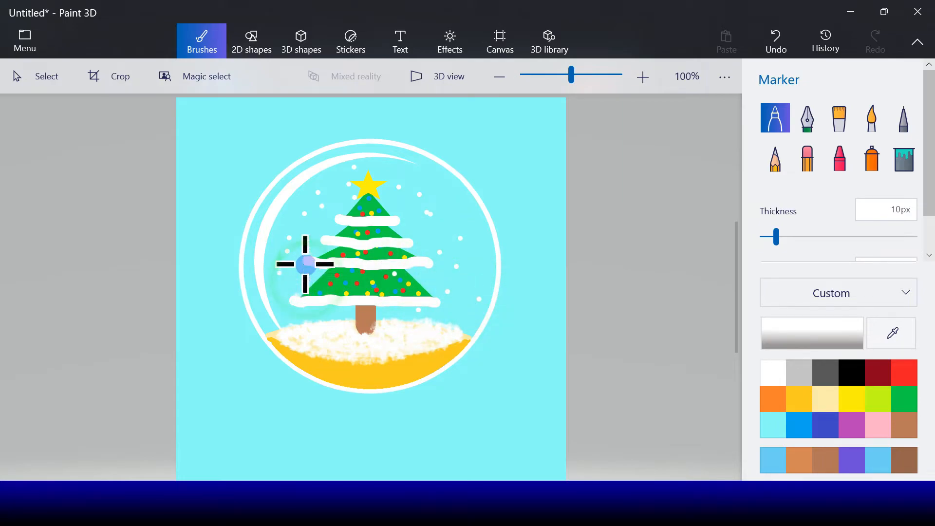
{"action": "left_click", "coordinate": [273, 249]}
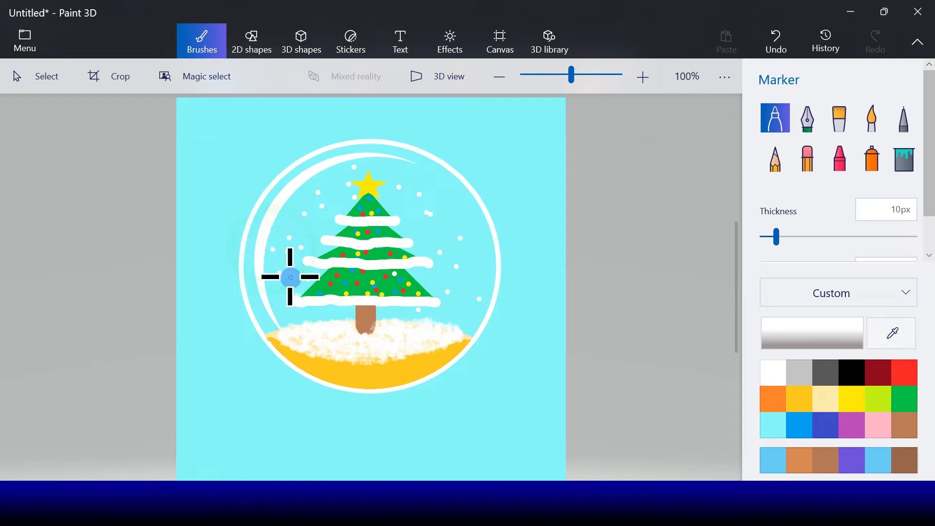
{"action": "left_click", "coordinate": [286, 283]}
{"action": "left_click", "coordinate": [277, 296]}
{"action": "left_click", "coordinate": [449, 196]}
{"action": "left_click", "coordinate": [434, 182]}
{"action": "left_click", "coordinate": [414, 175]}
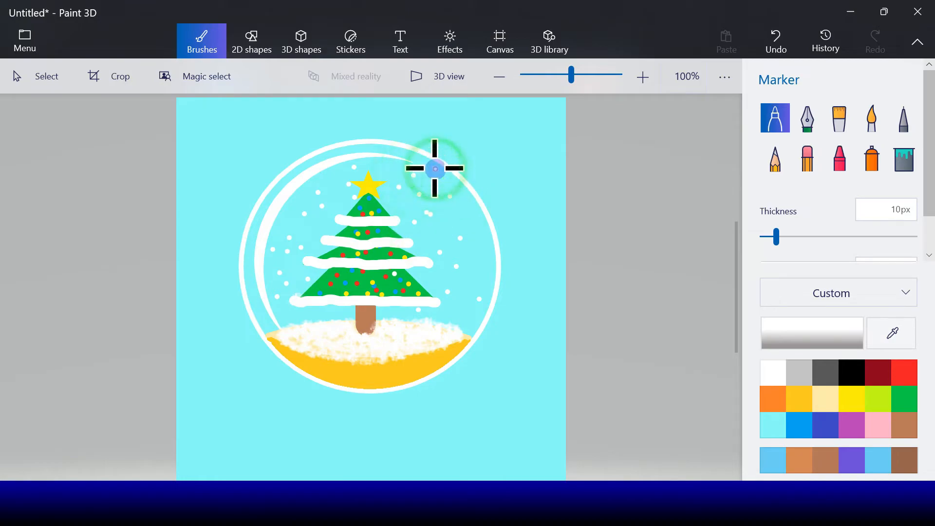
{"action": "left_click", "coordinate": [452, 216]}
{"action": "left_click", "coordinate": [494, 241]}
{"action": "left_click", "coordinate": [476, 264]}
{"action": "left_click", "coordinate": [465, 301]}
{"action": "left_click", "coordinate": [471, 324]}
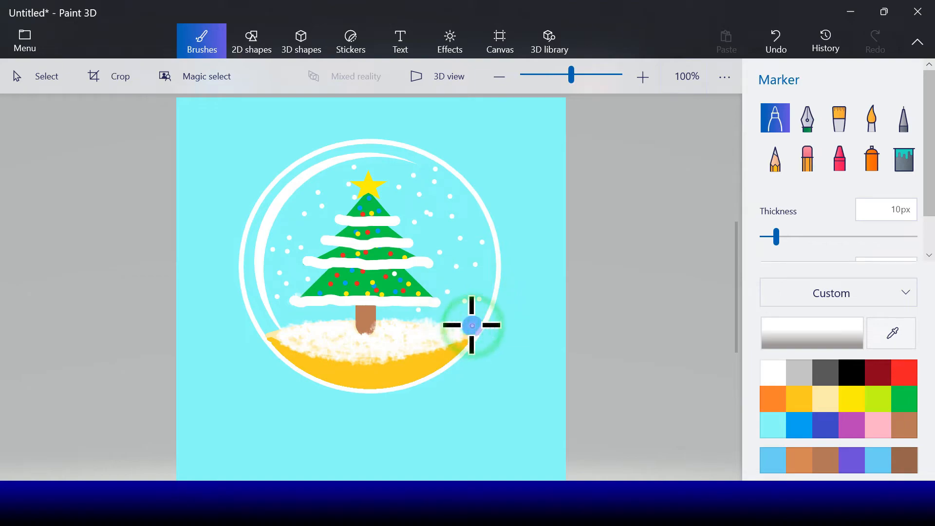
{"action": "left_click", "coordinate": [314, 313]}
{"action": "left_click", "coordinate": [283, 312]}
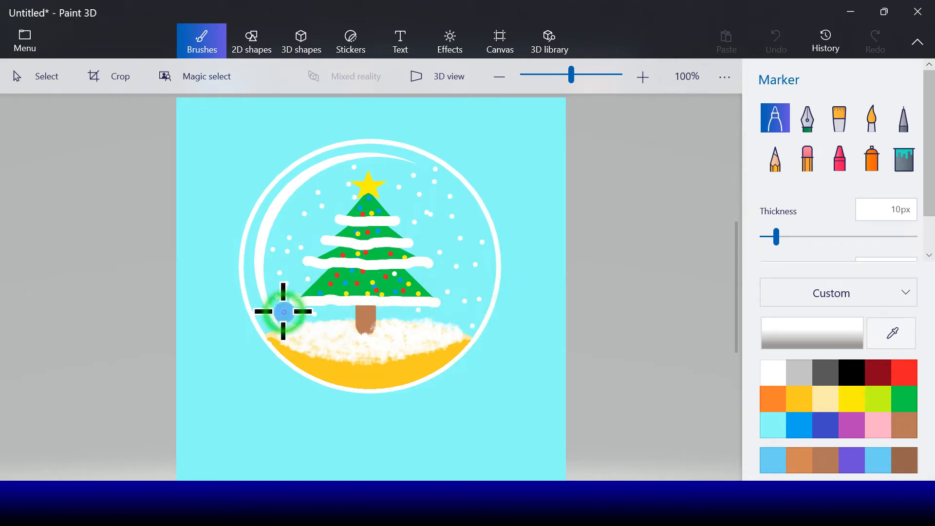
{"action": "left_click", "coordinate": [259, 313]}
{"action": "left_click", "coordinate": [246, 267]}
{"action": "left_click", "coordinate": [318, 224]}
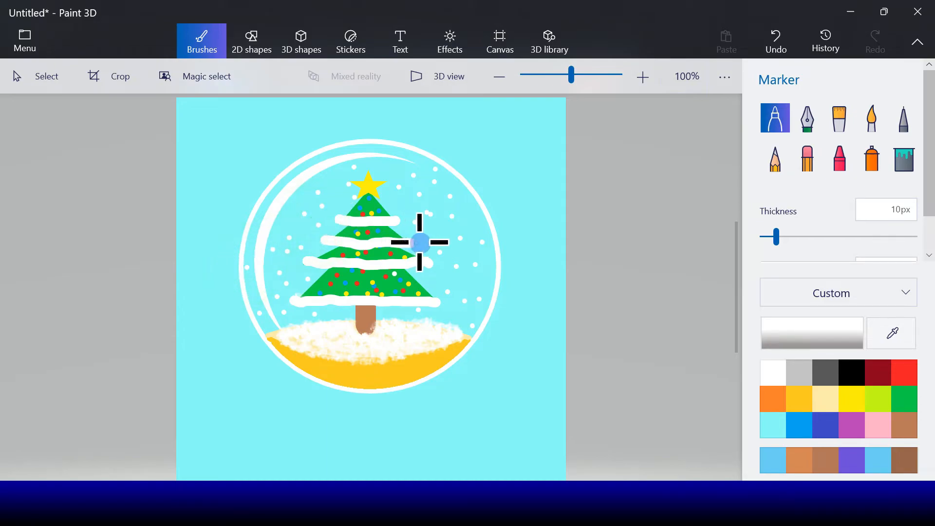
{"action": "left_click", "coordinate": [449, 229]}
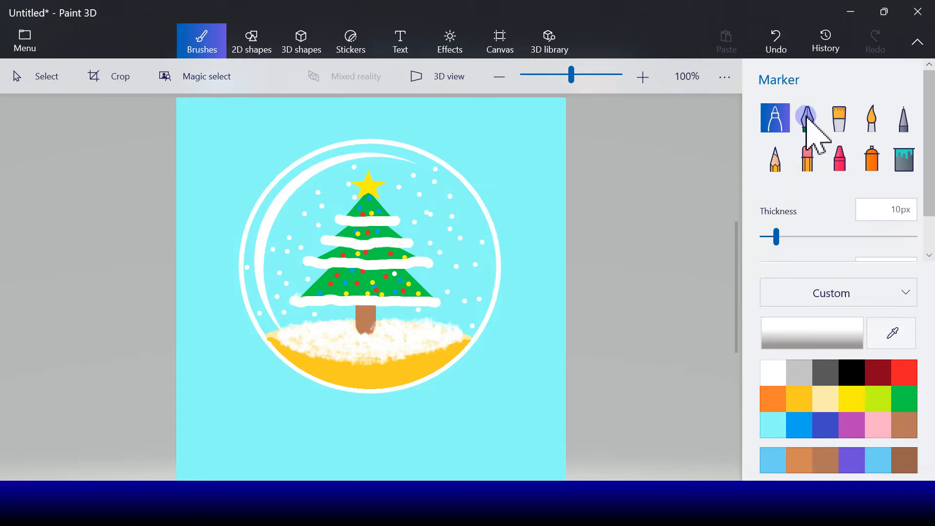
{"action": "left_click", "coordinate": [908, 163]}
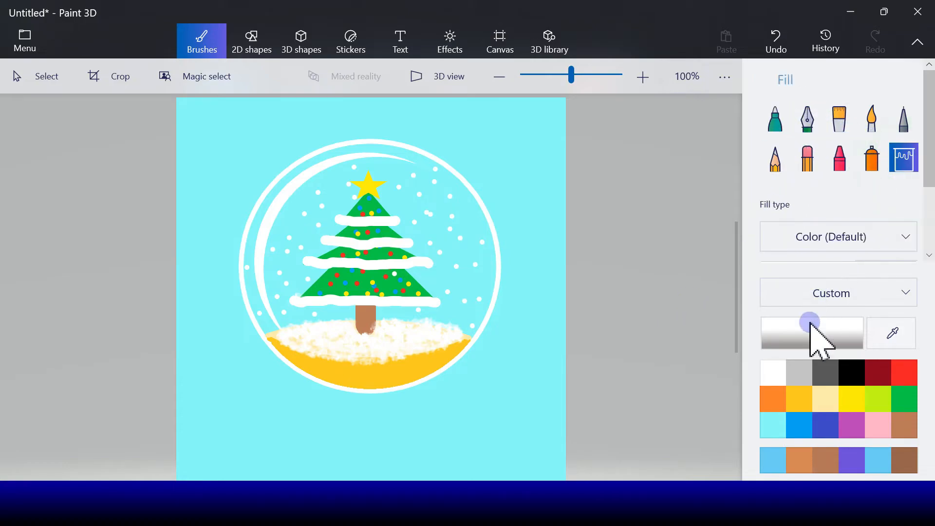
{"action": "left_click", "coordinate": [823, 424]}
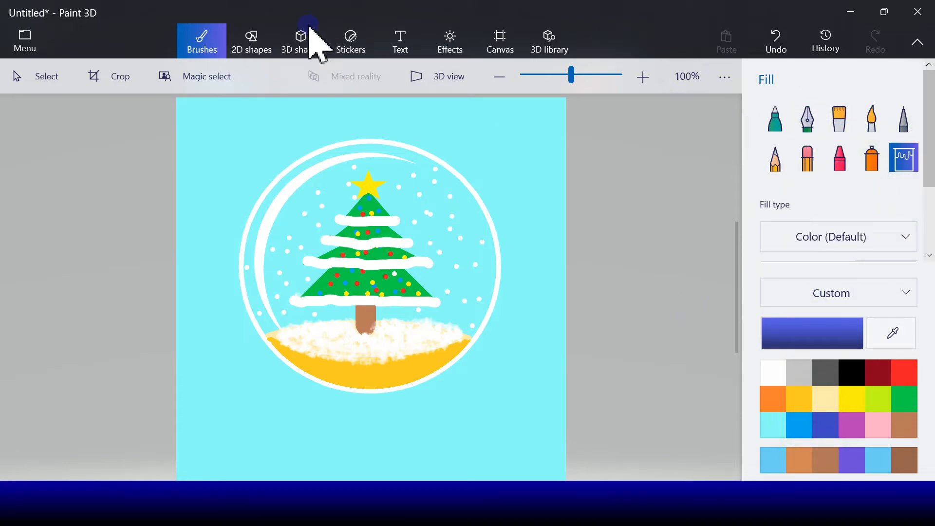
- Draw a brown 10 px 4-point curve across the lower part of the ball, bending it downward in a shallow arc
{"action": "left_click", "coordinate": [271, 57]}
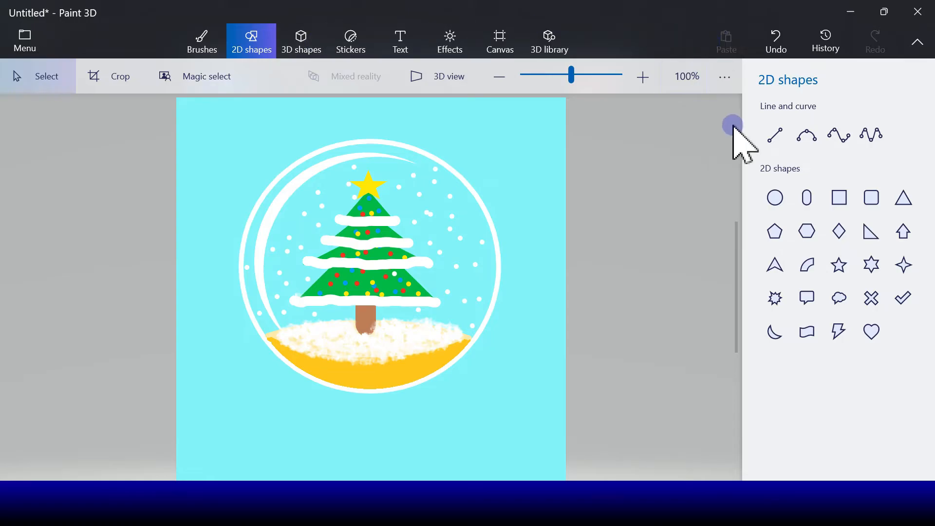
{"action": "left_click", "coordinate": [808, 136]}
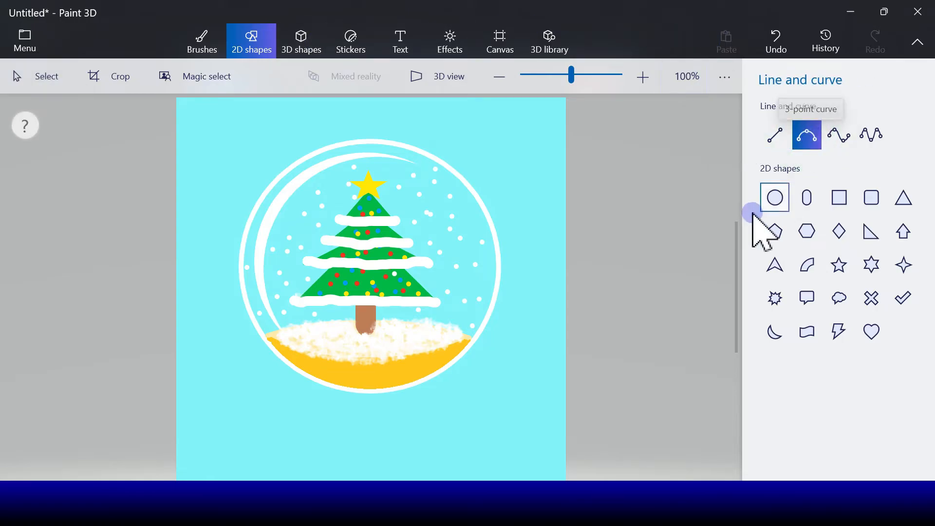
{"action": "left_click", "coordinate": [847, 141]}
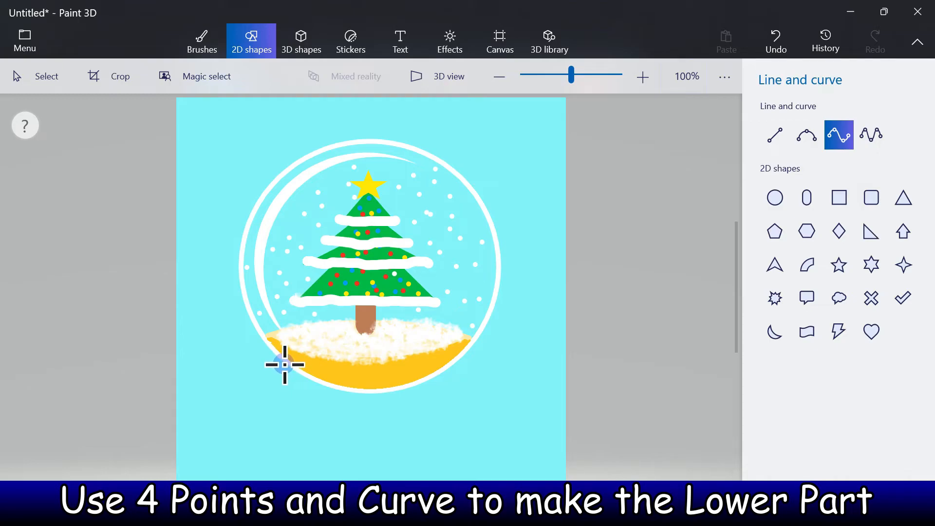
{"action": "left_click_drag", "start_coordinate": [285, 364], "coordinate": [457, 375]}
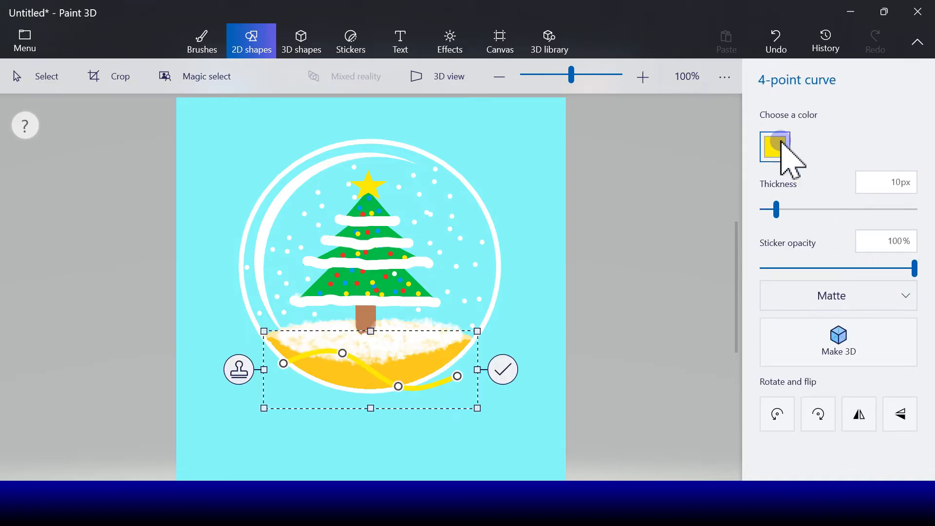
{"action": "left_click", "coordinate": [778, 148]}
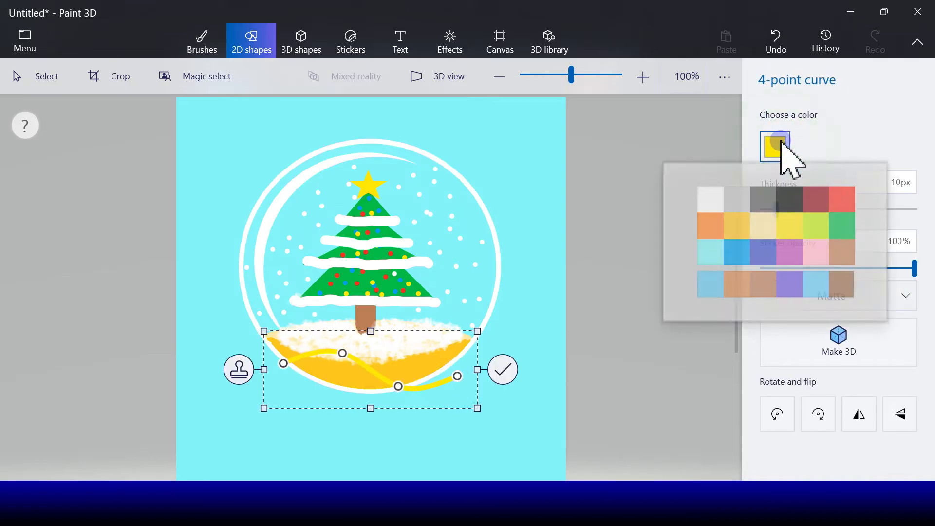
{"action": "left_click", "coordinate": [841, 254]}
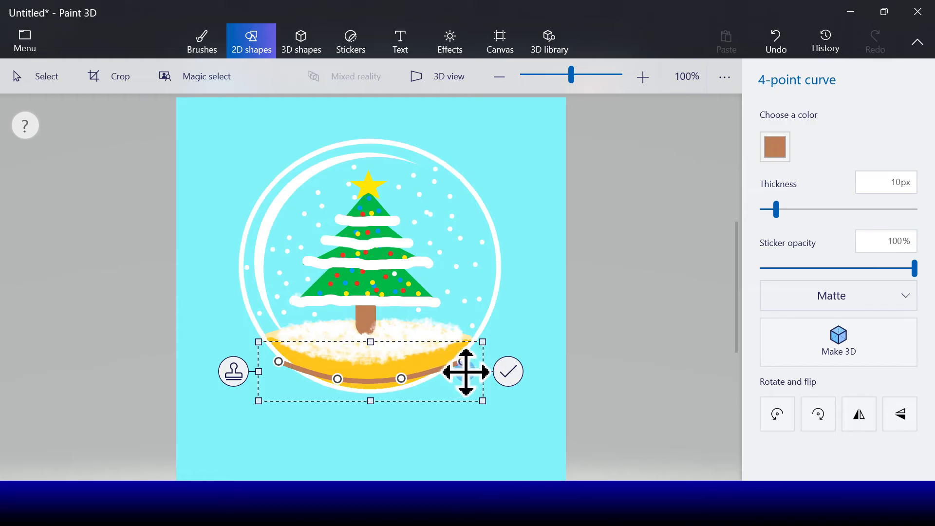
{"action": "left_click", "coordinate": [511, 375]}
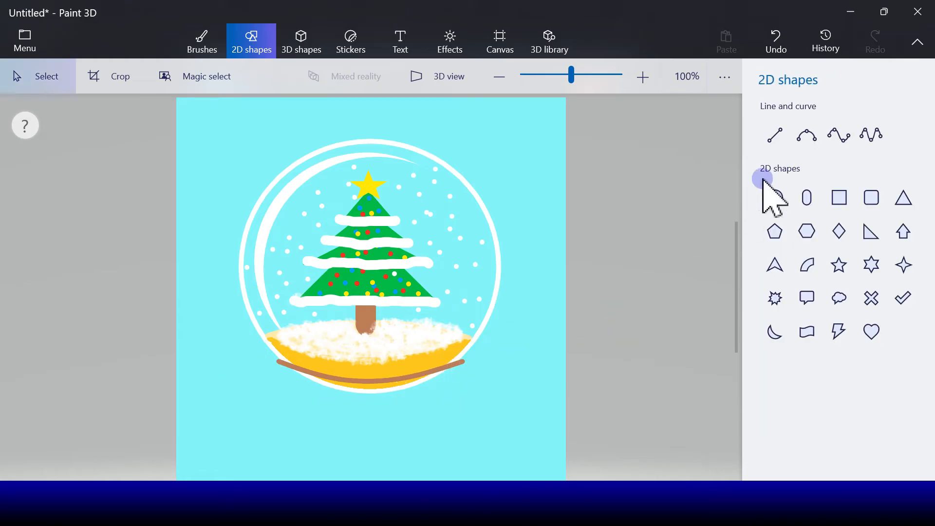
- Add a short brown 3-point curve running down and outward from the left end of the base arc
{"action": "left_click", "coordinate": [804, 140]}
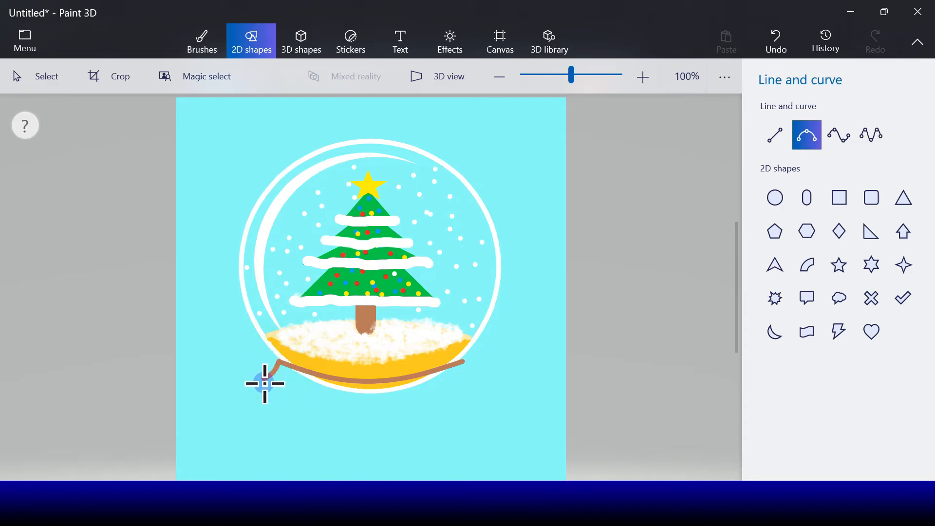
{"action": "left_click_drag", "start_coordinate": [270, 386], "coordinate": [271, 381]}
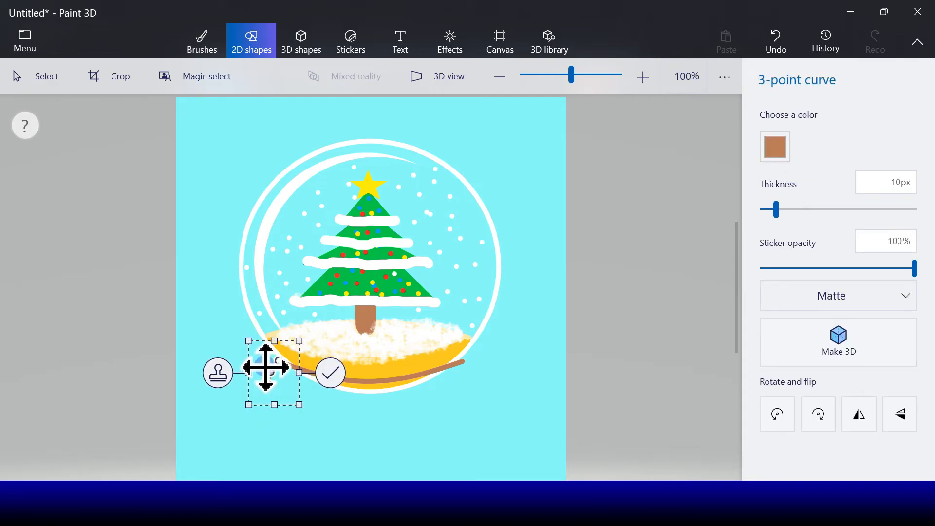
{"action": "left_click", "coordinate": [330, 373]}
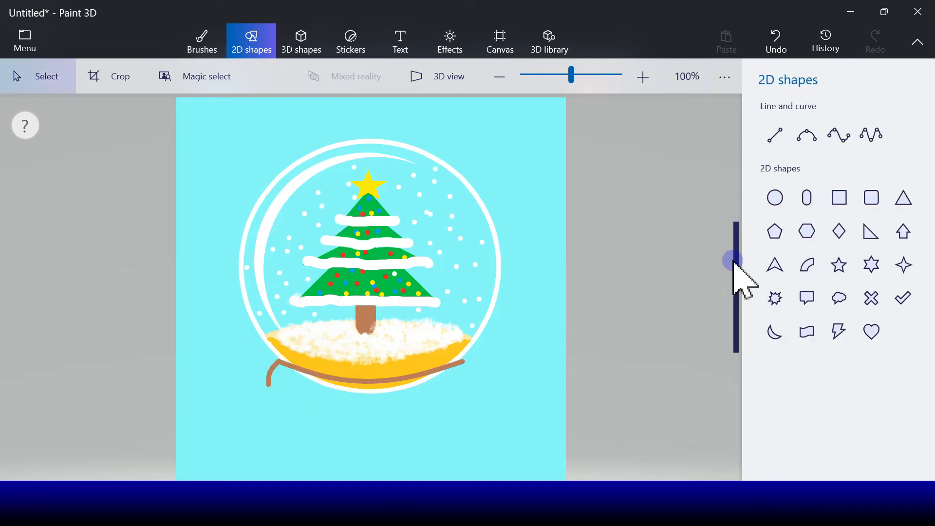
- Add a short brown 3-point curve running down and outward from the right end of the base arc
{"action": "left_click", "coordinate": [808, 139]}
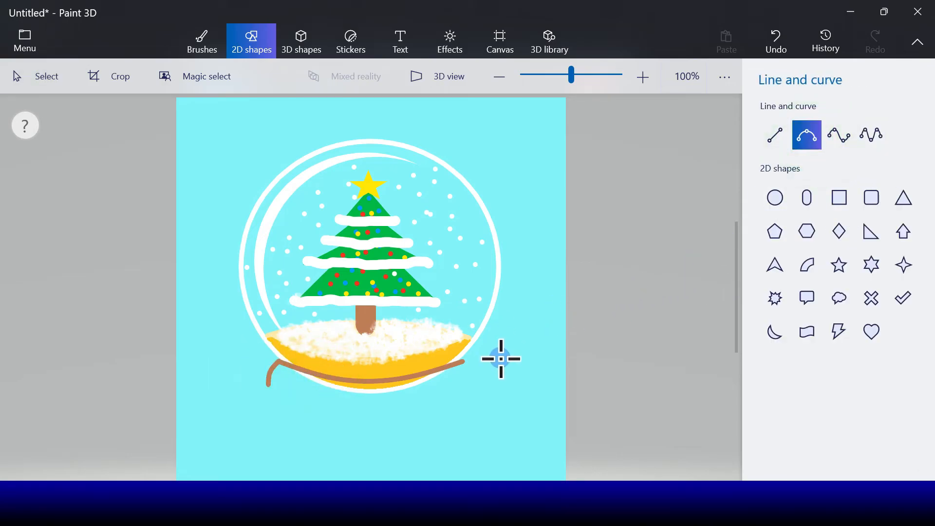
{"action": "left_click_drag", "start_coordinate": [463, 363], "coordinate": [472, 385]}
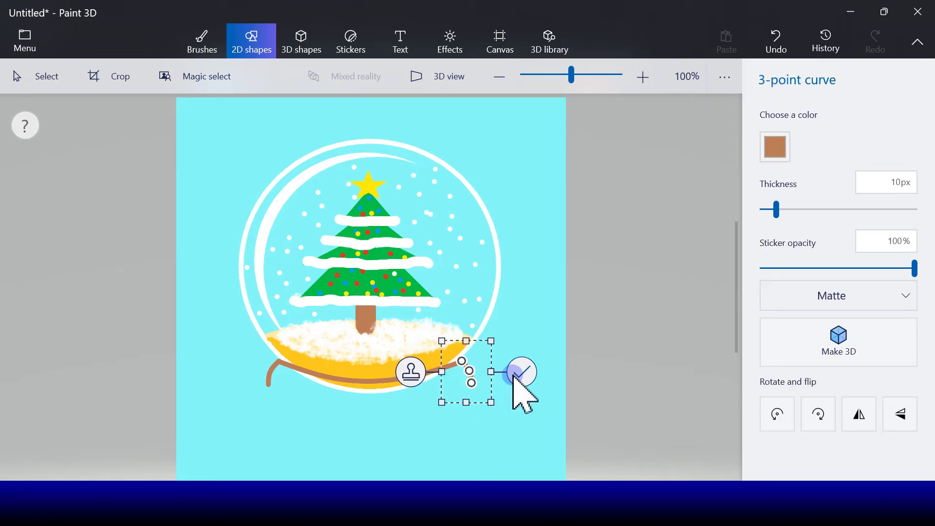
{"action": "left_click", "coordinate": [513, 376]}
- Join the lower ends of the two short side curves with a brown 10 px 4-point curve bent downward, closing the base's upper band
{"action": "left_click", "coordinate": [806, 135]}
{"action": "left_click", "coordinate": [841, 138]}
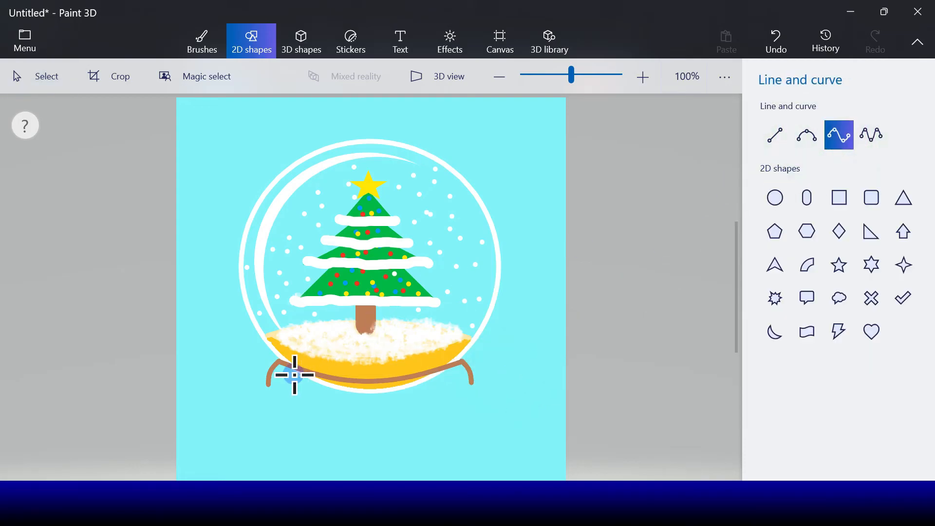
{"action": "mouse_move", "coordinate": [268, 384]}
{"action": "left_mouse_down"}
{"action": "mouse_move", "coordinate": [371, 377]}
{"action": "mouse_move", "coordinate": [472, 387]}
{"action": "left_mouse_up"}
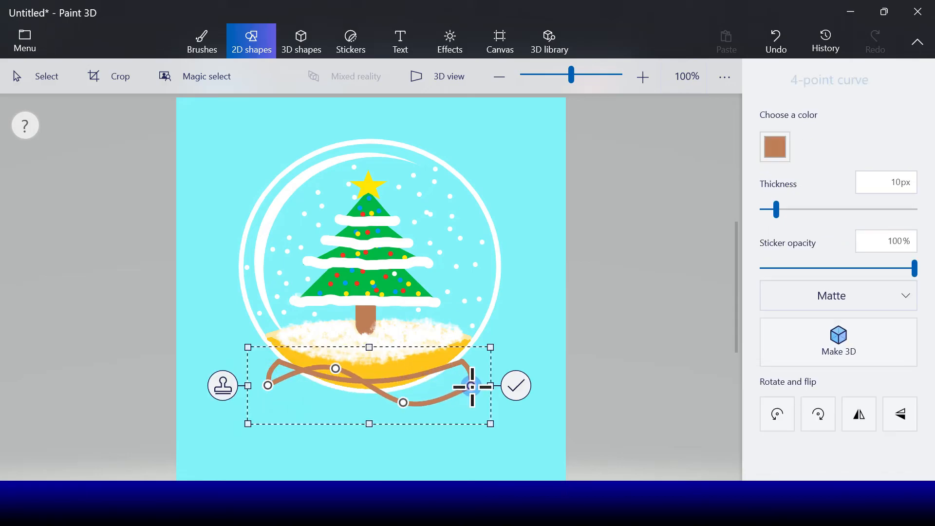
{"action": "left_click_drag", "start_coordinate": [328, 367], "coordinate": [331, 404]}
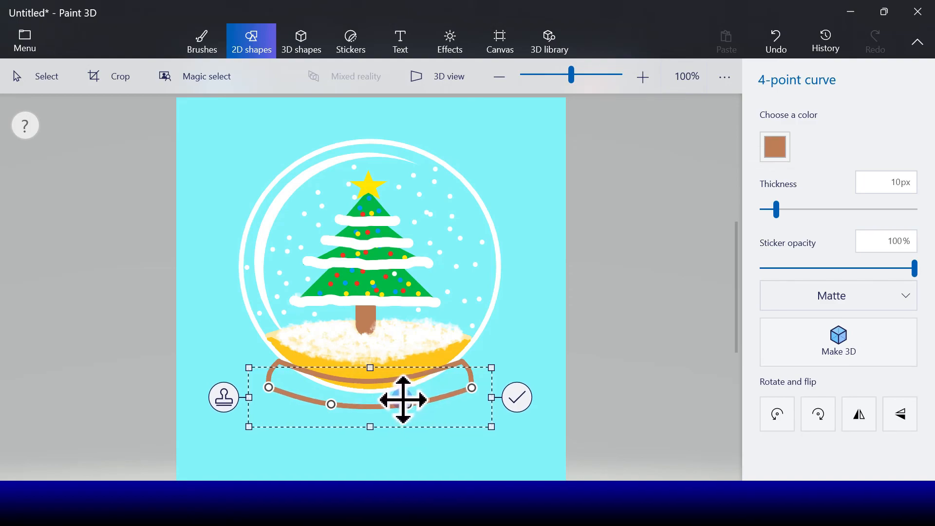
{"action": "left_click", "coordinate": [517, 397]}
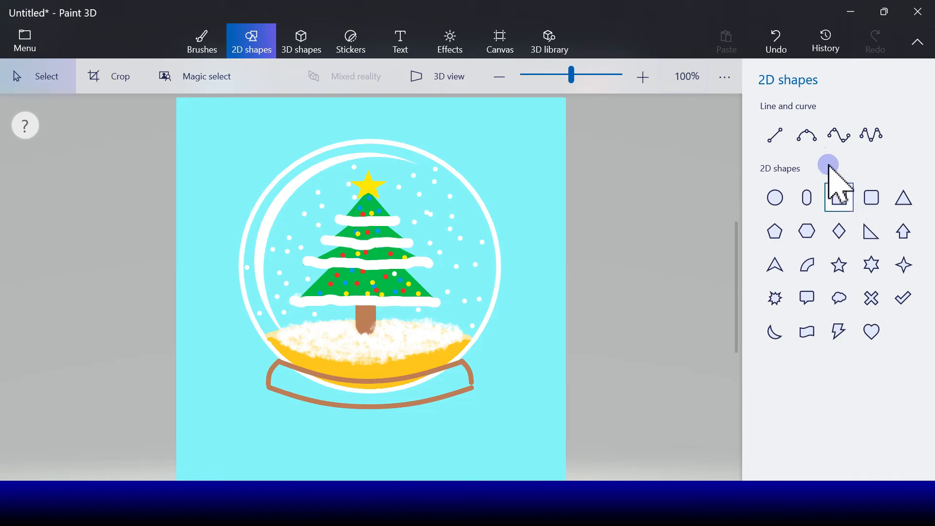
- Draw a brown 3-point curve flaring down and outward from each lower corner of the base's upper band
{"action": "left_click", "coordinate": [816, 139]}
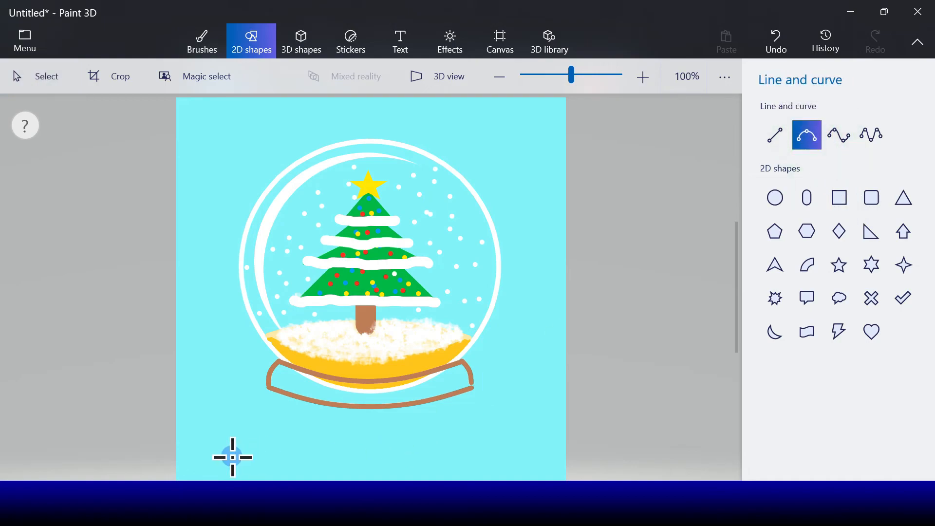
{"action": "left_click_drag", "start_coordinate": [267, 388], "coordinate": [250, 442]}
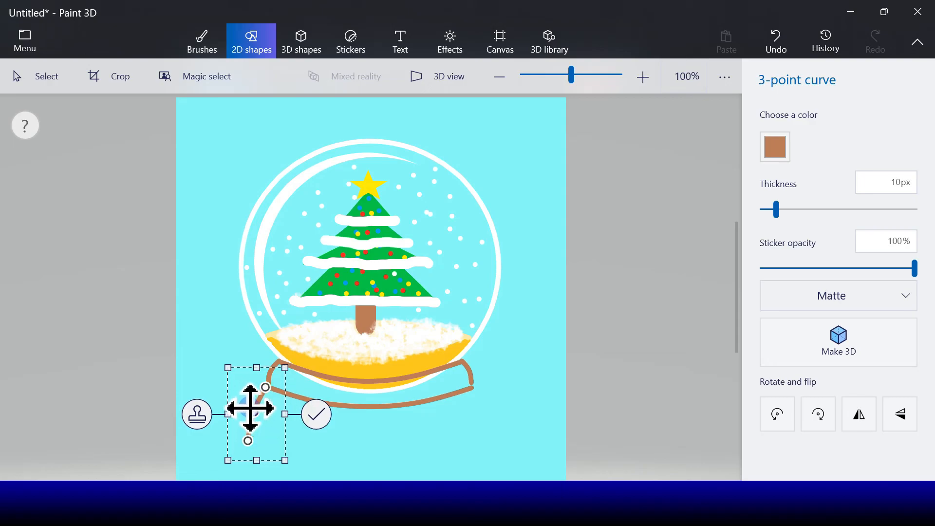
{"action": "left_click", "coordinate": [316, 414]}
{"action": "left_click", "coordinate": [807, 135]}
{"action": "left_click", "coordinate": [806, 135]}
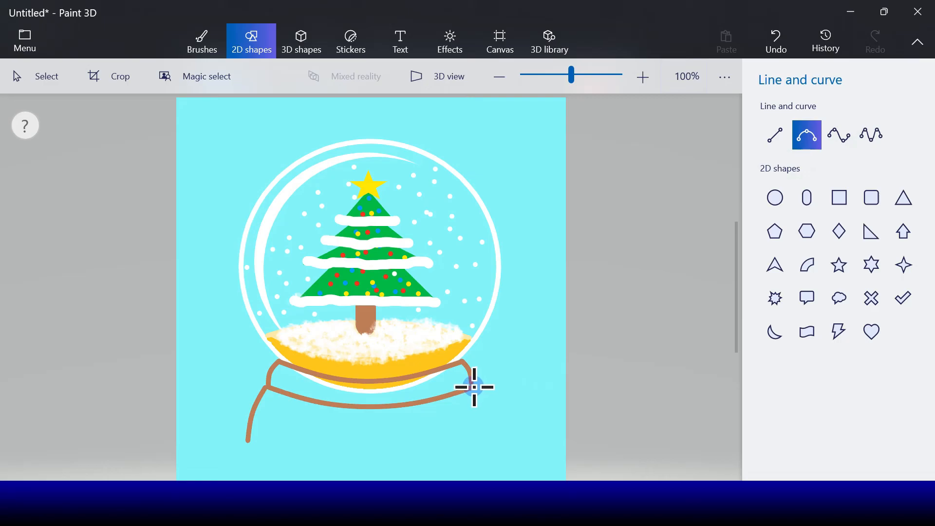
{"action": "left_click_drag", "start_coordinate": [471, 385], "coordinate": [489, 433]}
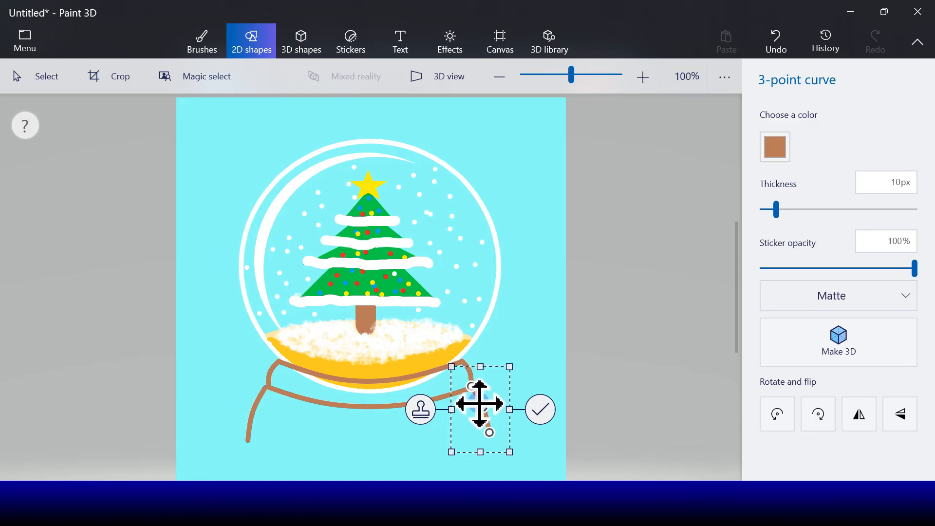
{"action": "left_click", "coordinate": [538, 409]}
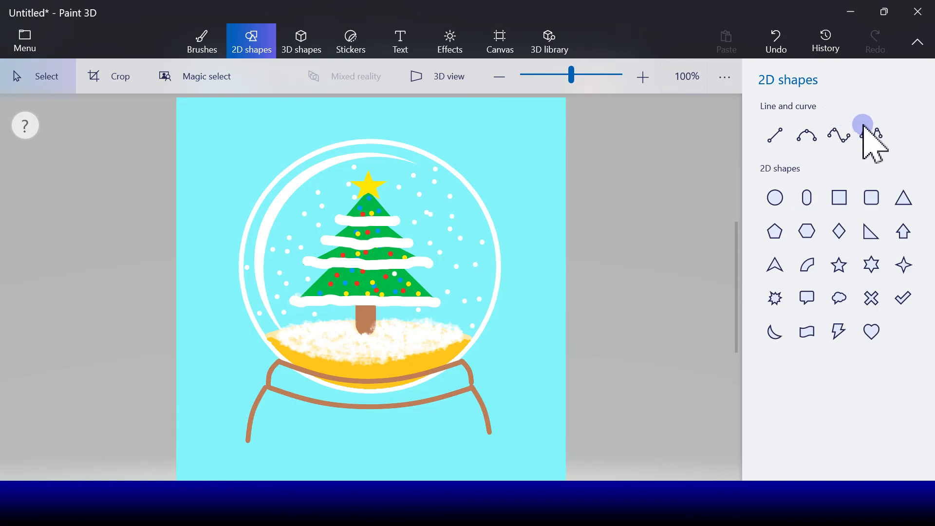
- Close the bottom of the base with a brown 4-point curve between the two flared sides, bending both middle points downward
{"action": "left_click", "coordinate": [848, 139]}
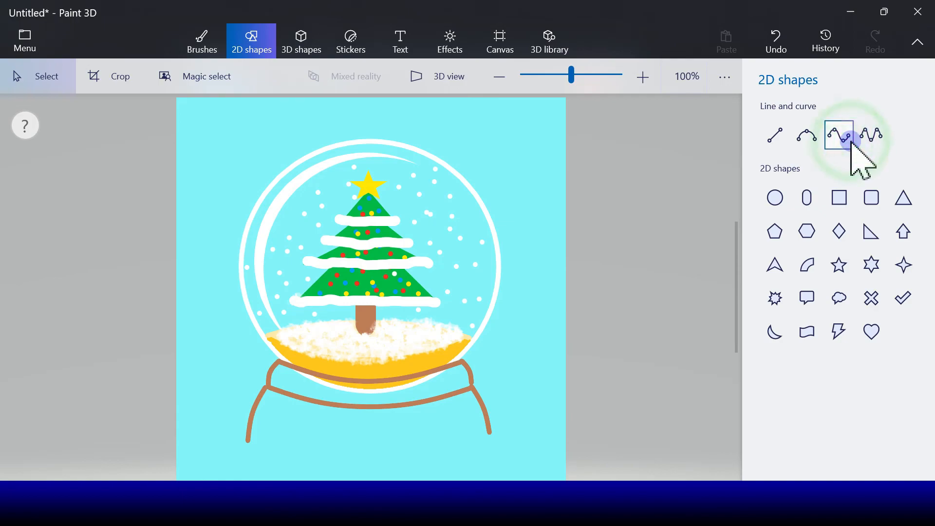
{"action": "left_click", "coordinate": [247, 441]}
{"action": "left_click_drag", "start_coordinate": [369, 436], "coordinate": [490, 436]}
{"action": "left_click_drag", "start_coordinate": [328, 419], "coordinate": [309, 464]}
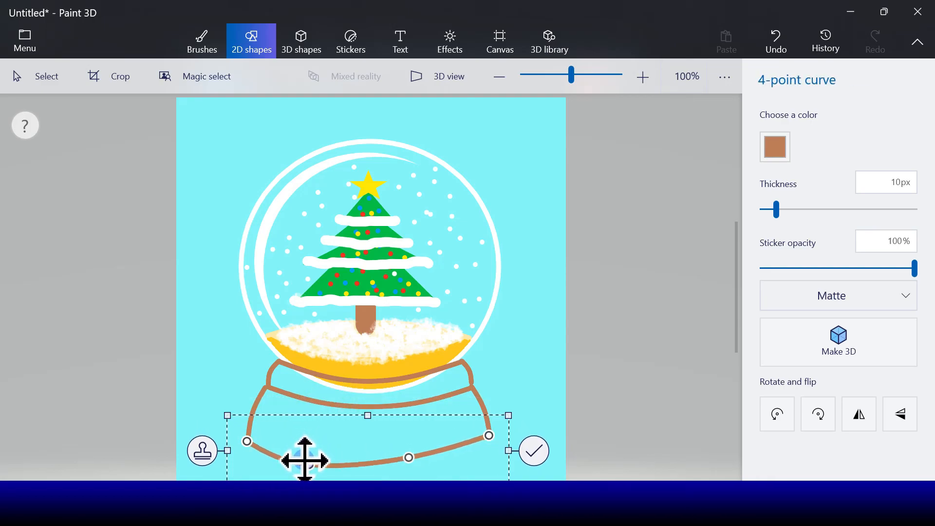
{"action": "left_click_drag", "start_coordinate": [409, 457], "coordinate": [419, 457]}
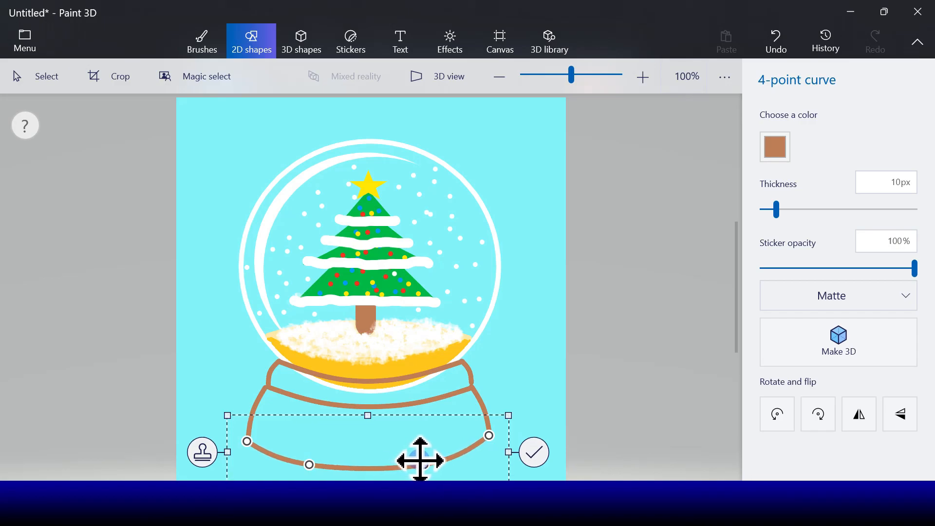
{"action": "left_click", "coordinate": [534, 448]}
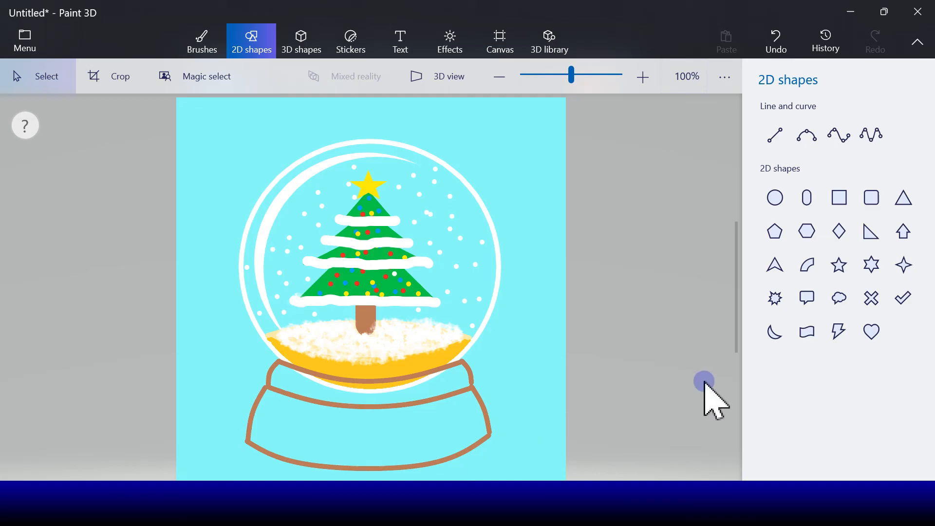
- Fill the large lower section of the base with orange
{"action": "left_click", "coordinate": [221, 46]}
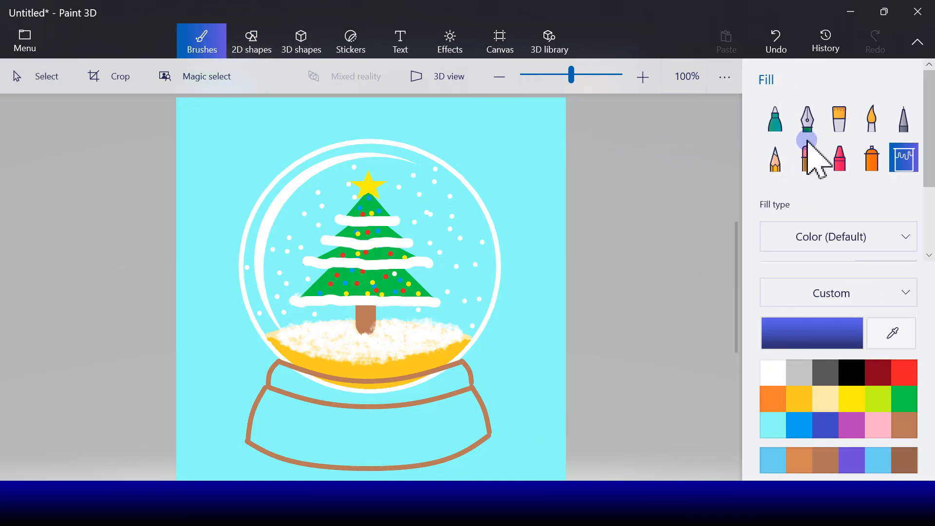
{"action": "left_click", "coordinate": [776, 397]}
{"action": "left_click", "coordinate": [417, 437]}
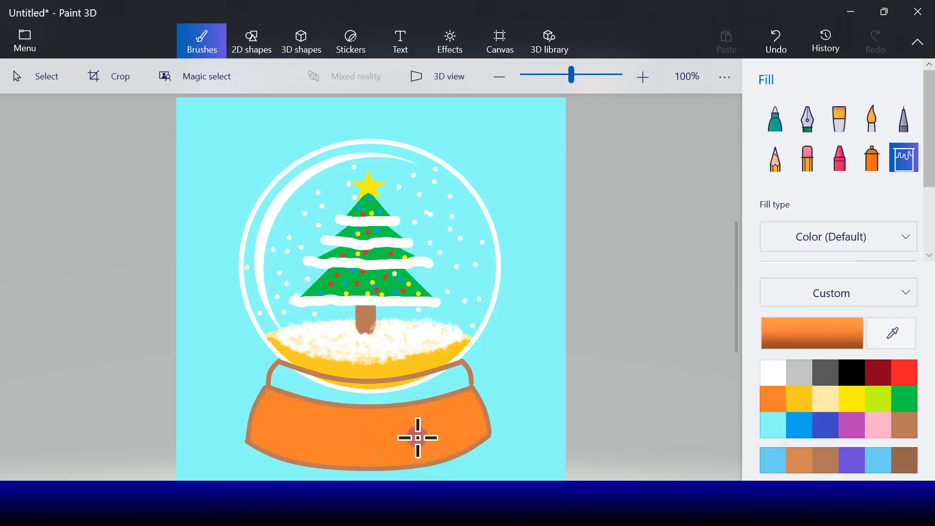
- Fill the upper band of the base with brown, including the pieces of the ball's white and yellow bottom edge inside it
{"action": "left_click", "coordinate": [906, 426]}
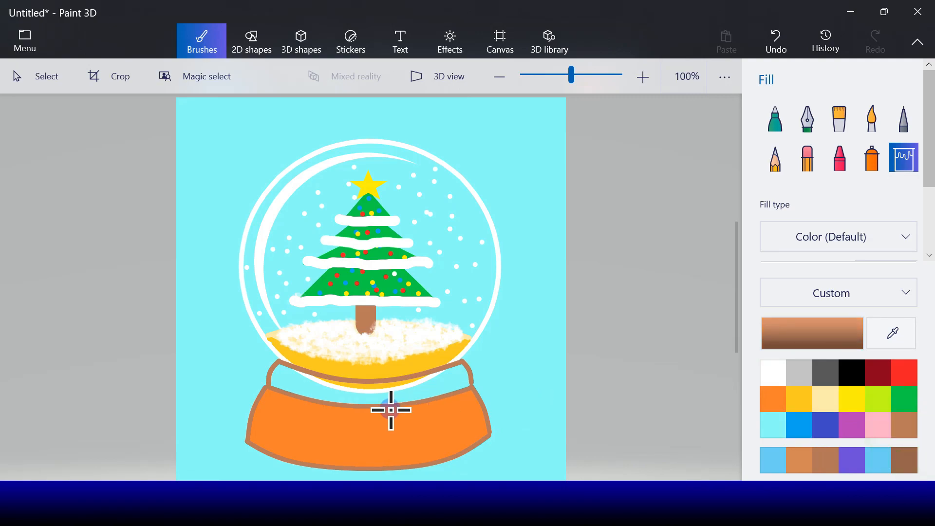
{"action": "left_click", "coordinate": [359, 388]}
{"action": "left_click", "coordinate": [358, 389]}
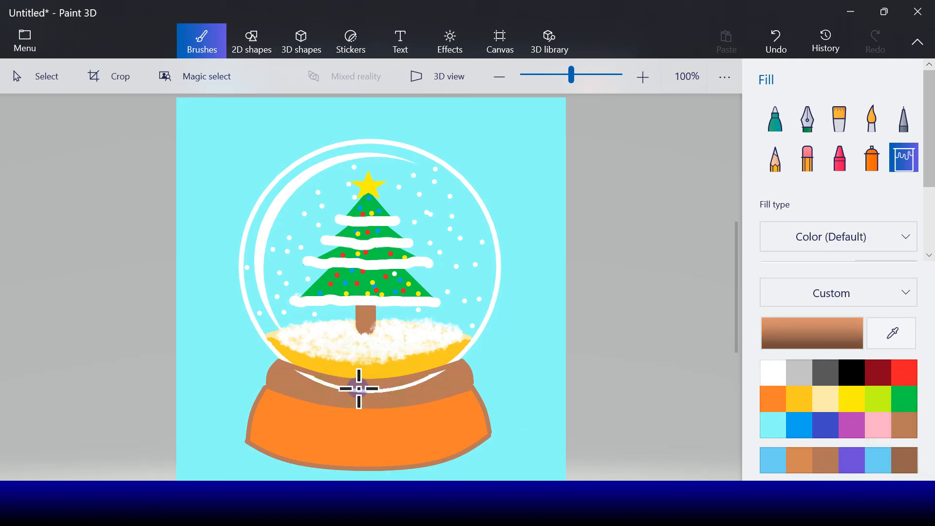
{"action": "left_click", "coordinate": [359, 390]}
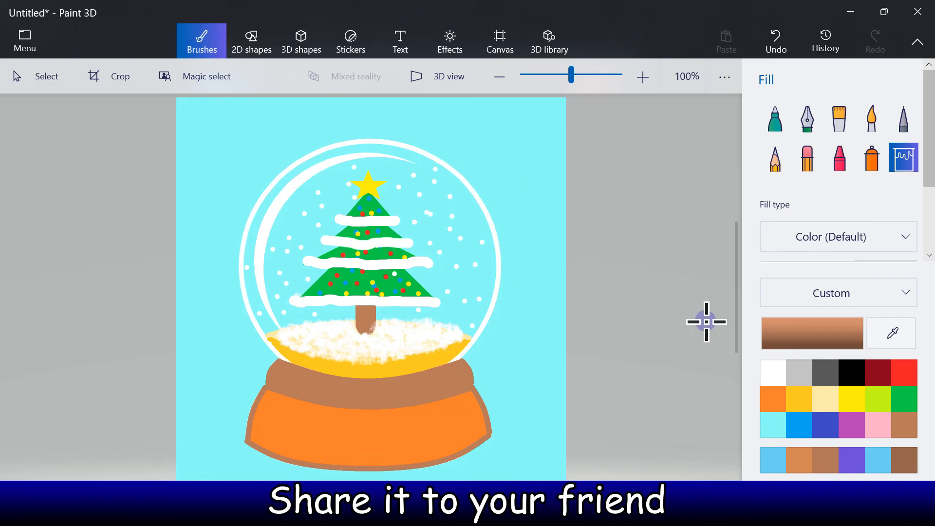
- Fill the canvas background around the crystal ball and base with indigo blue
{"action": "left_click", "coordinate": [826, 425]}
{"action": "left_click", "coordinate": [530, 335]}
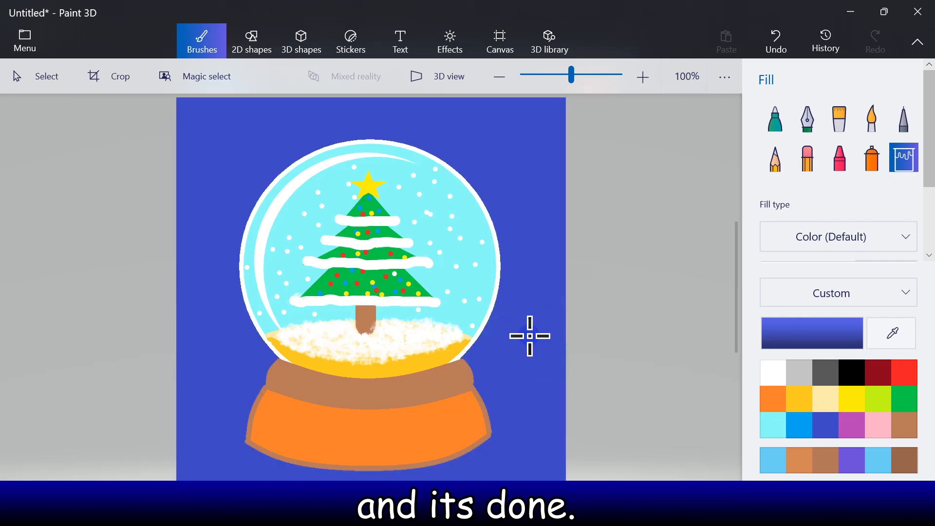